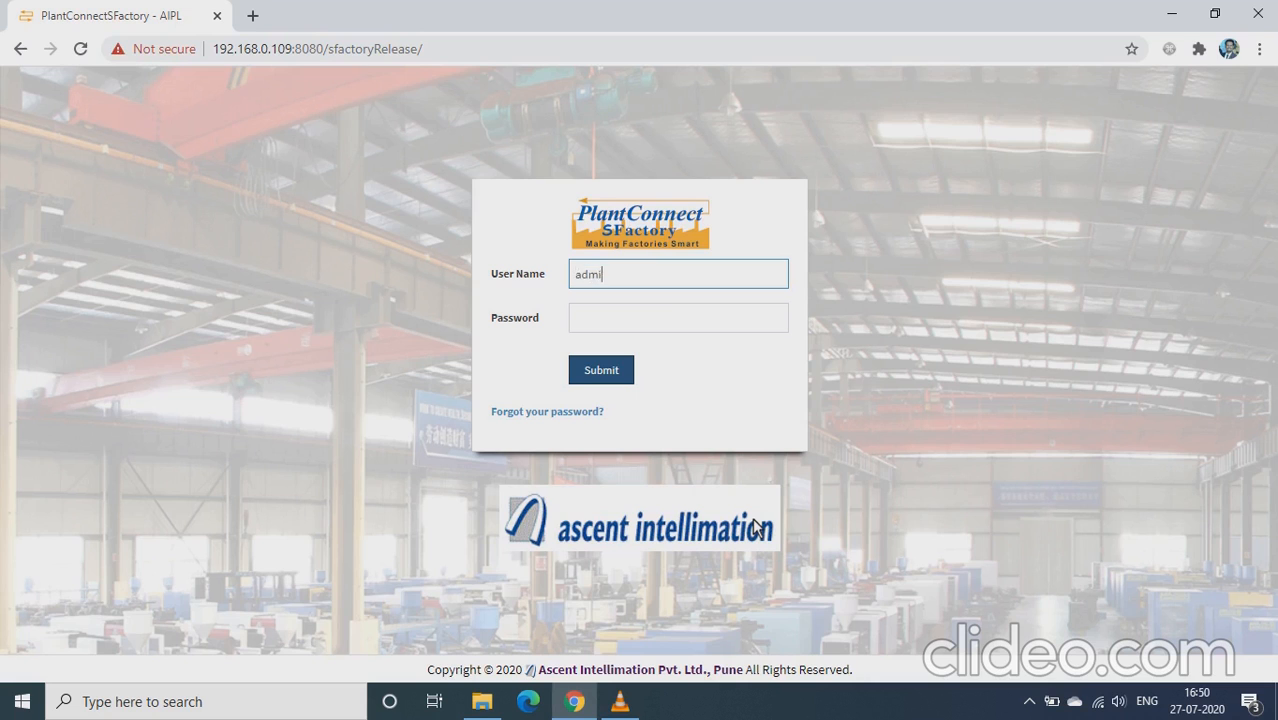
Step: Sign in with the admin account, re-entering the credentials after the first login is rejected
{"action": "key", "text": "Tab"}
{"action": "type", "text": "admin"}
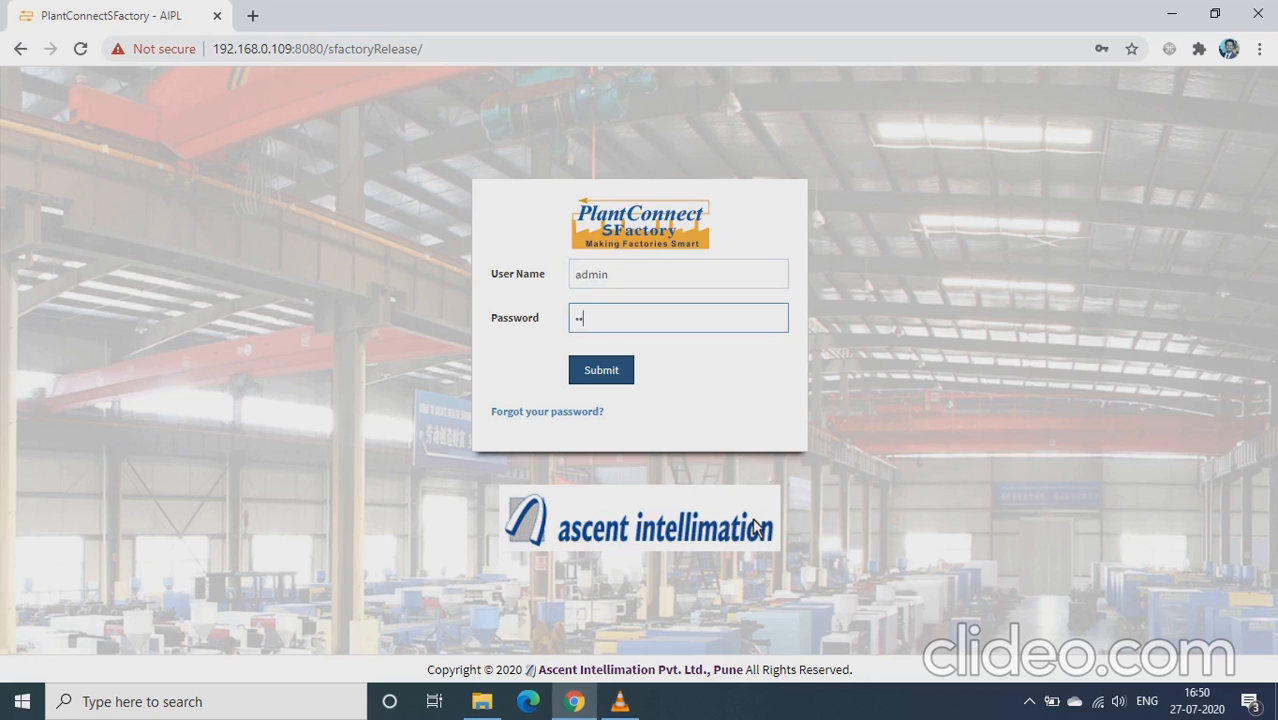
{"action": "key", "text": "Return"}
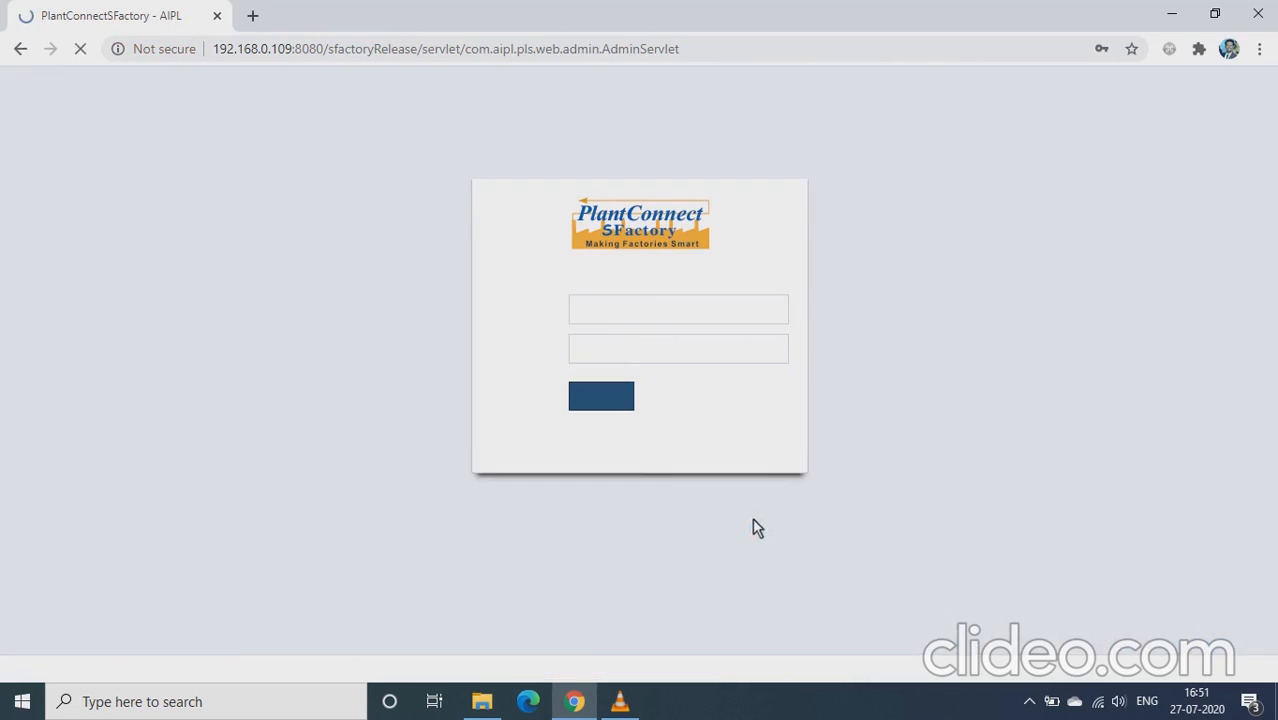
{"action": "type", "text": "admin"}
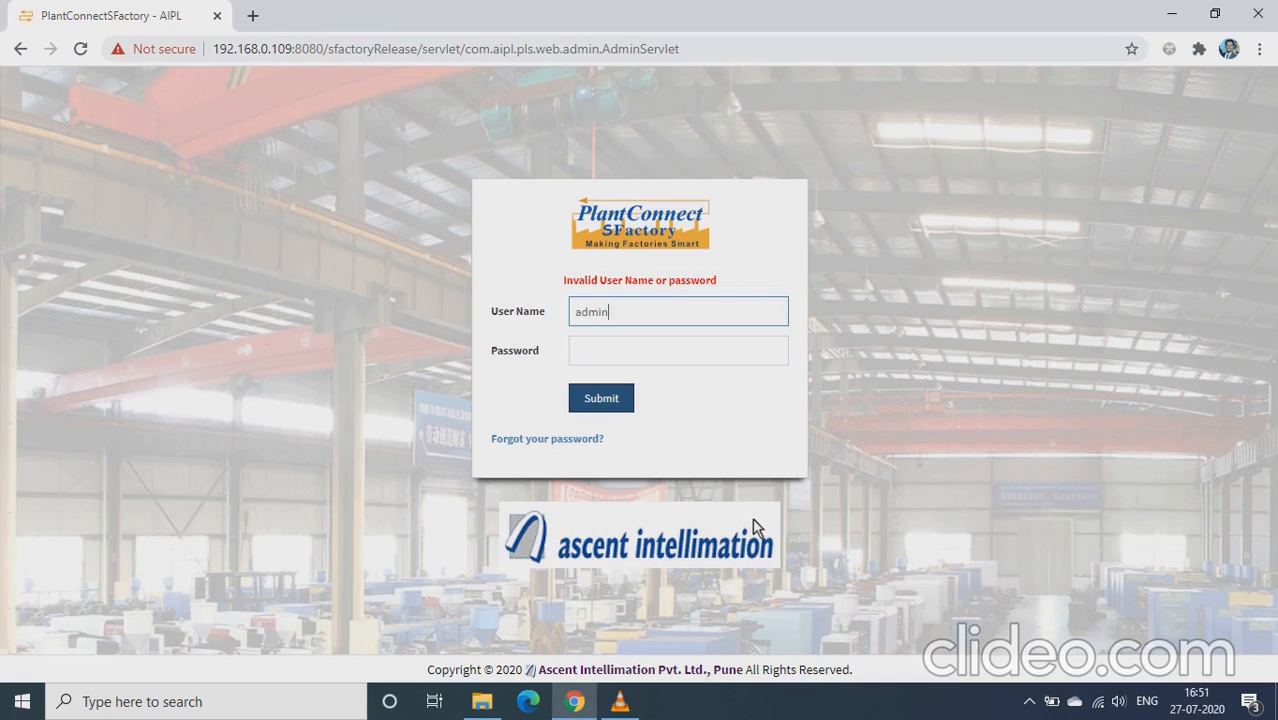
{"action": "key", "text": "Tab"}
{"action": "type", "text": "admin"}
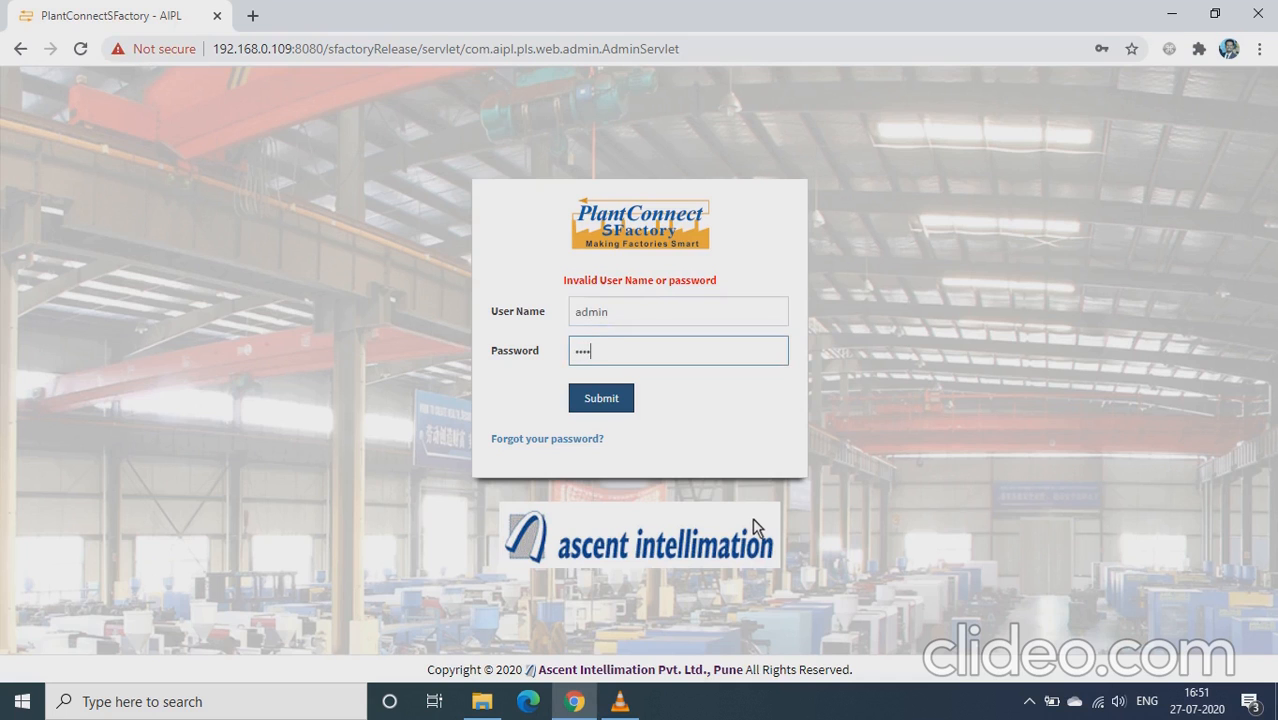
{"action": "key", "text": "Return"}
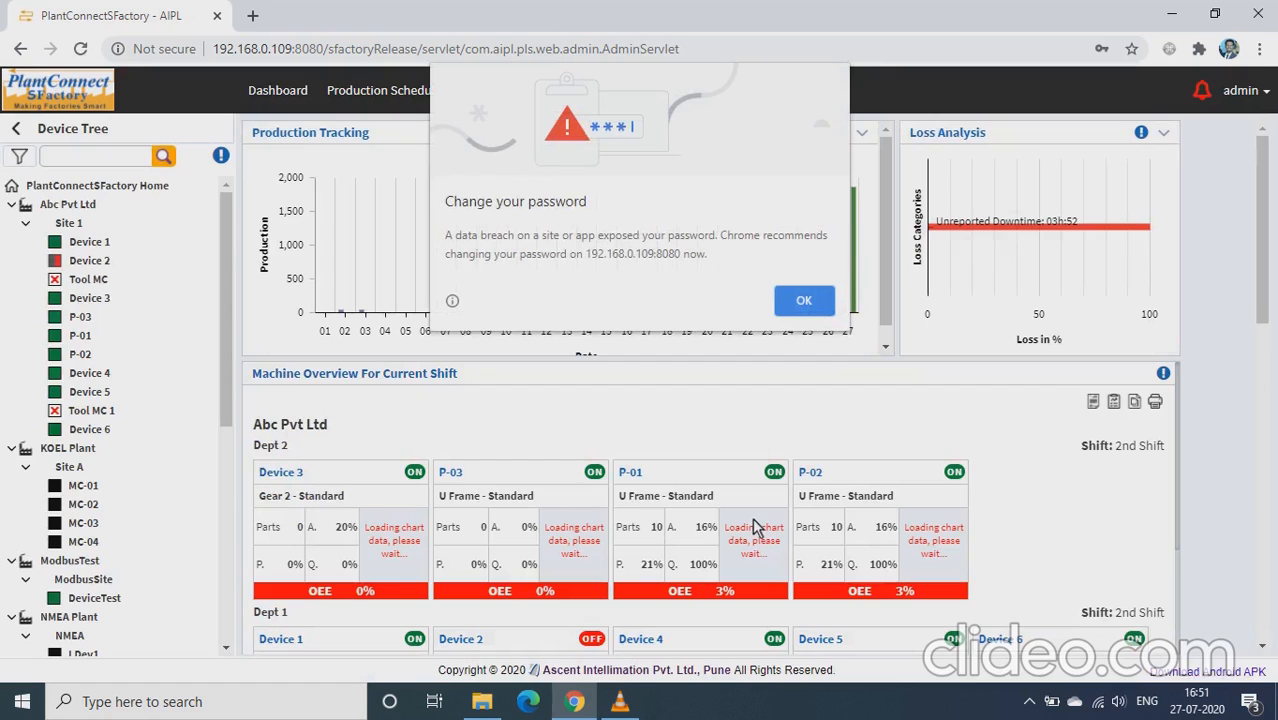
Step: Mute the sound, dismiss Chrome's password-breach warning and show the admin account menu
{"action": "key", "text": "XF86AudioMute"}
{"action": "left_click", "coordinate": [803, 301]}
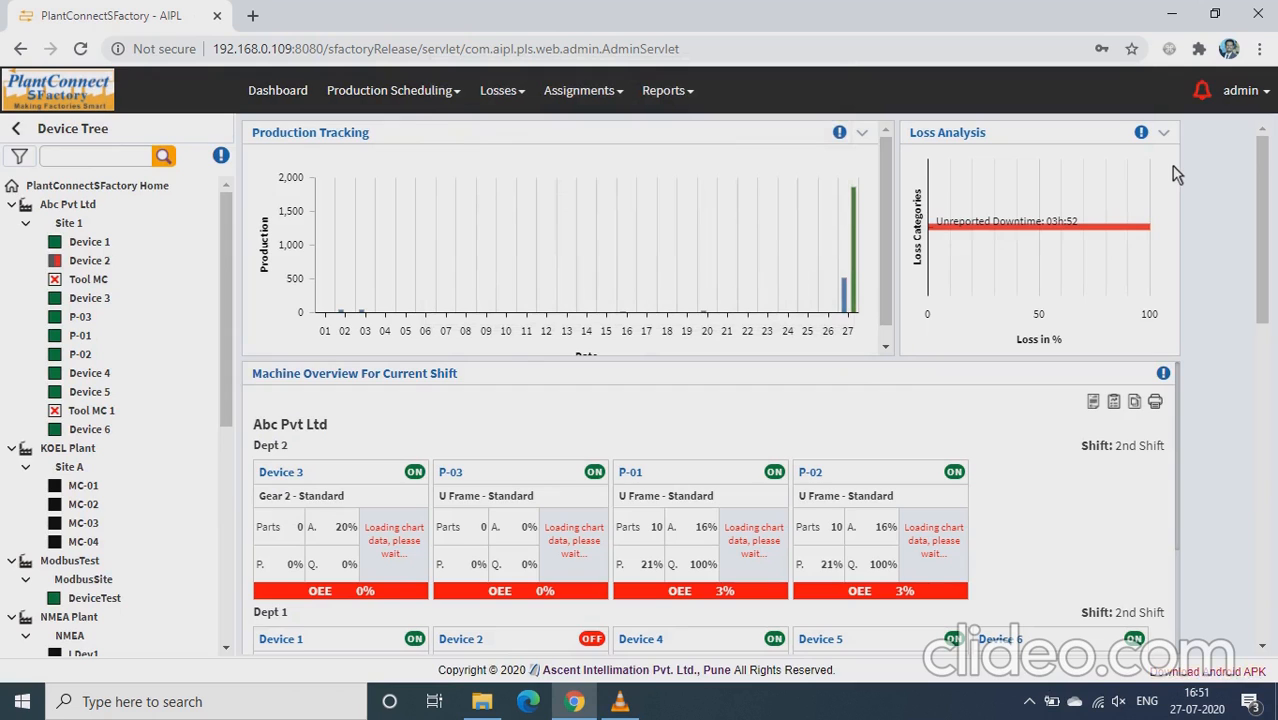
{"action": "left_click", "coordinate": [1240, 93]}
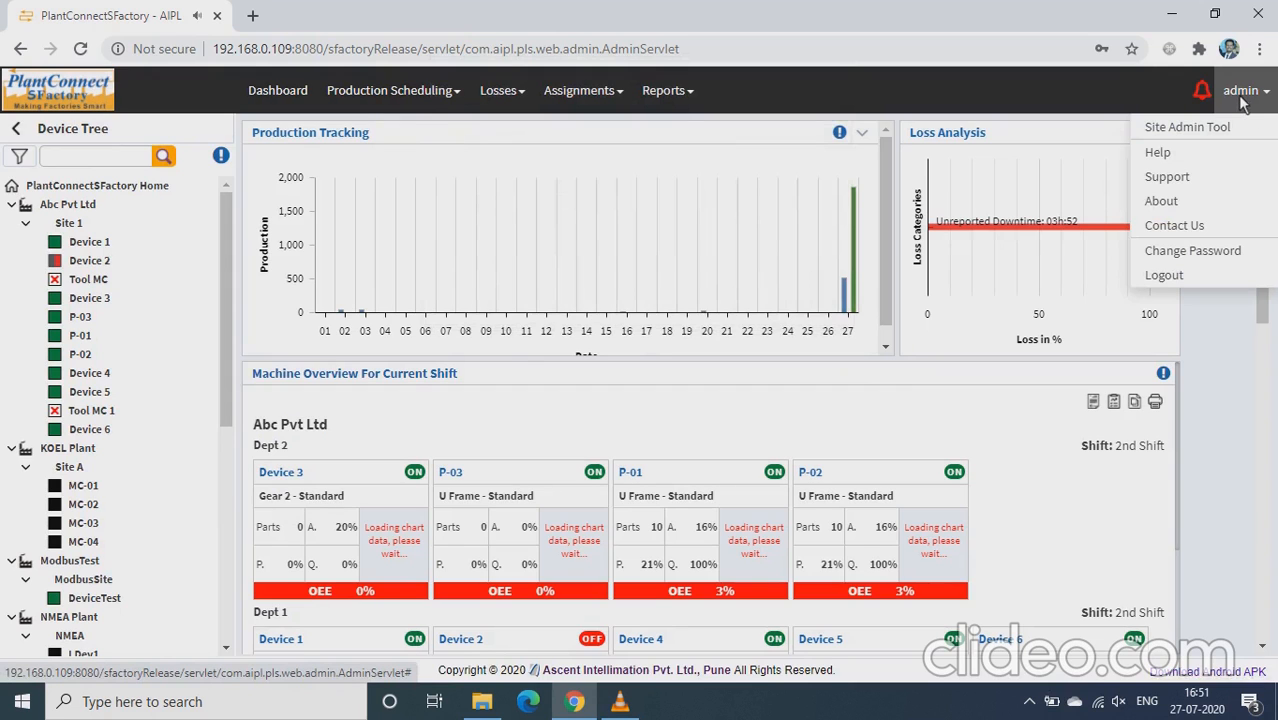
Step: Open the Site Admin Tool and bring up the Add Plant form from the Plant menu
{"action": "left_click", "coordinate": [1226, 126]}
{"action": "mouse_move", "coordinate": [175, 175]}
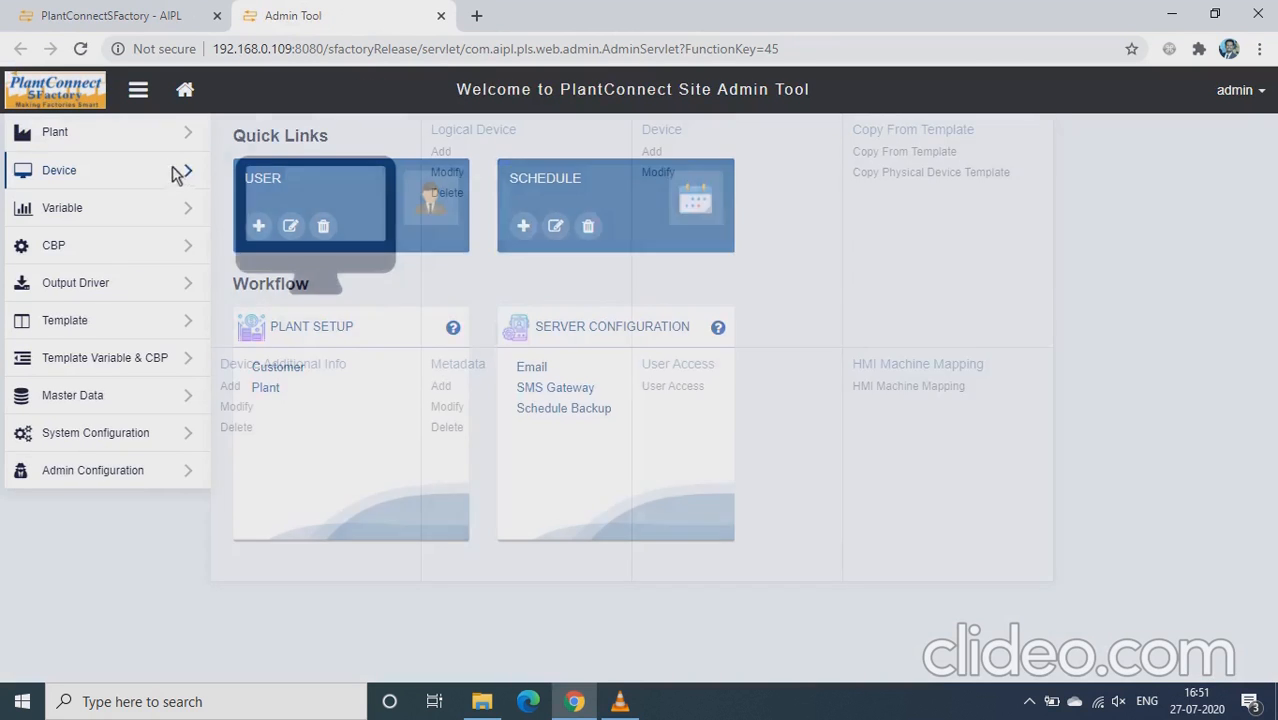
{"action": "mouse_move", "coordinate": [137, 148]}
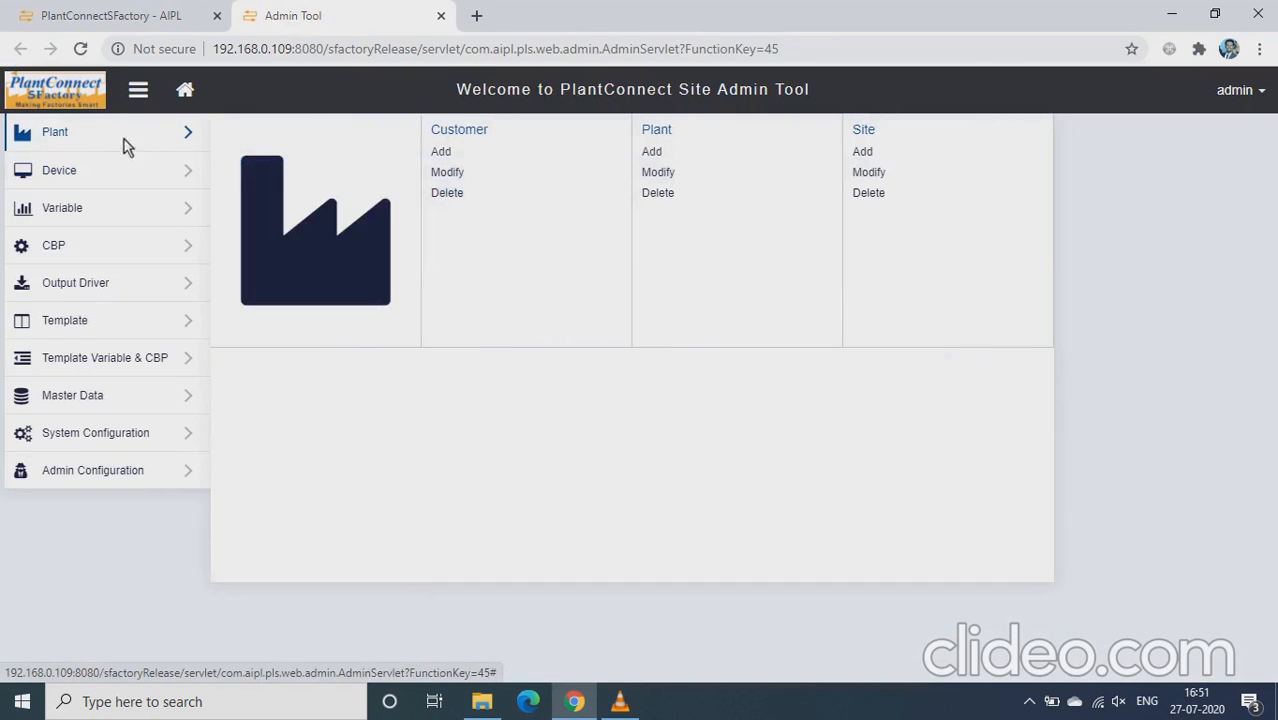
{"action": "left_click", "coordinate": [647, 154]}
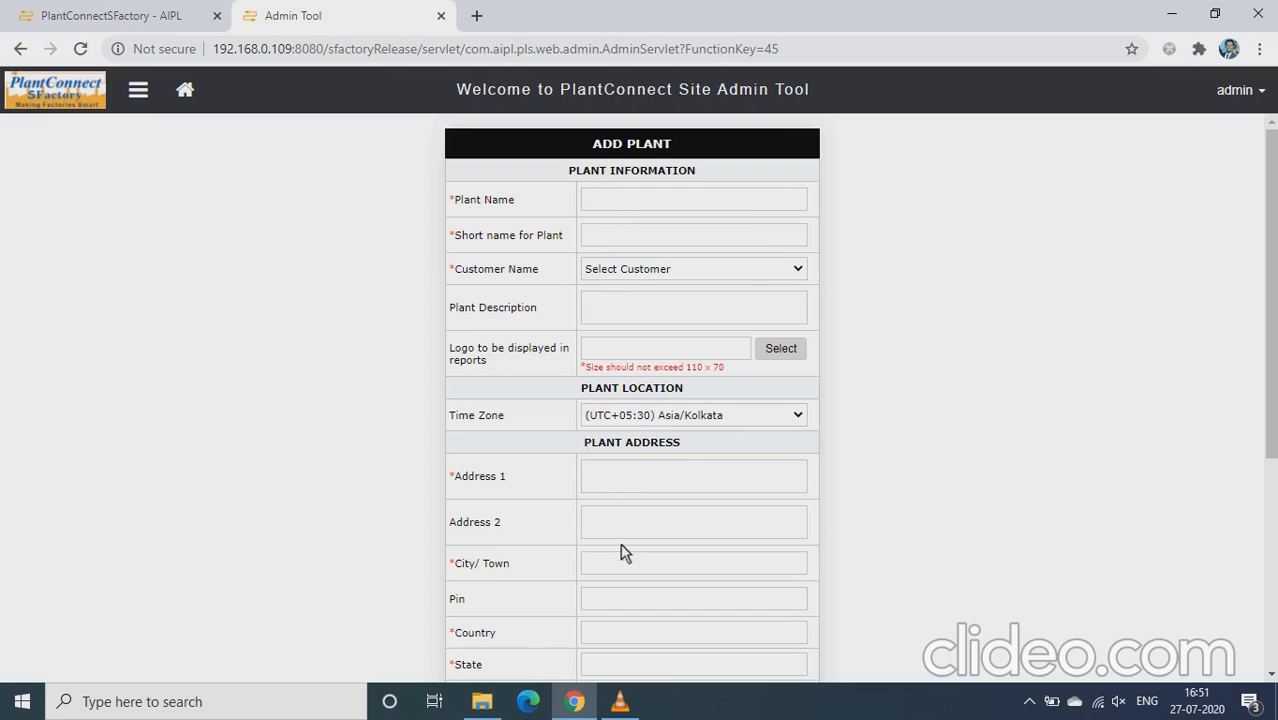
{"action": "left_click", "coordinate": [622, 207]}
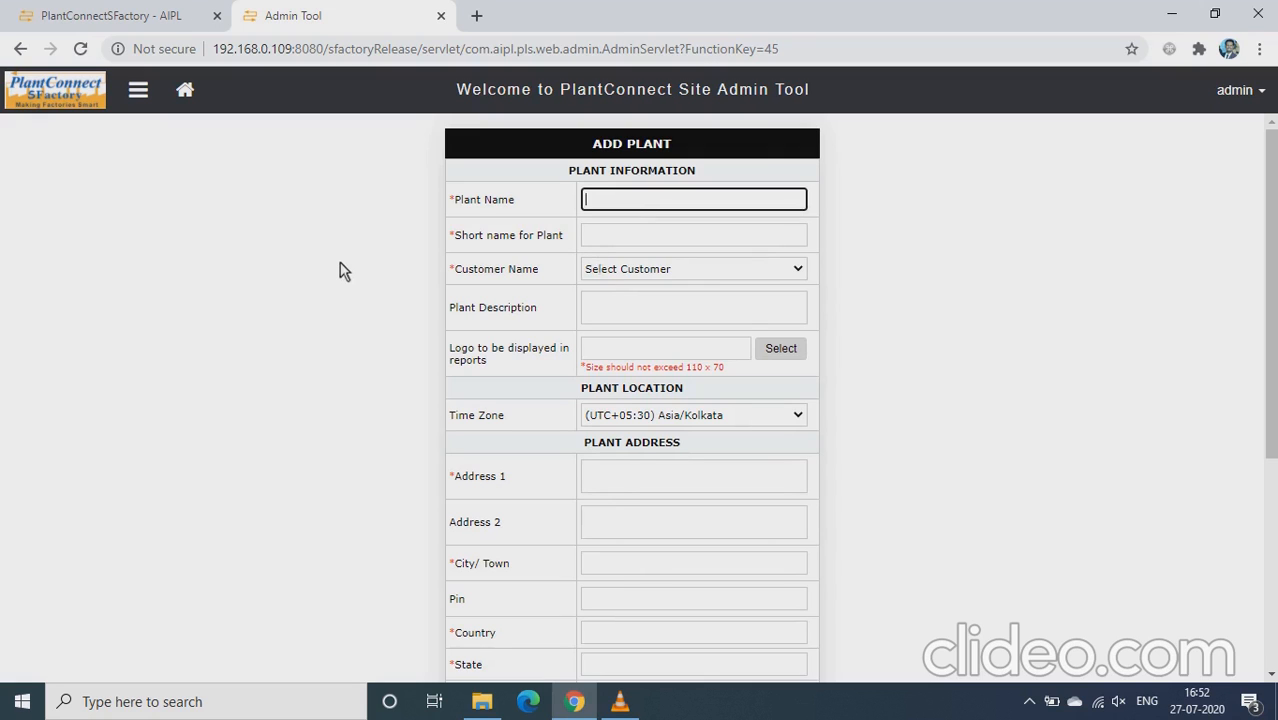
Step: Enter plant name 'Demo Oracle plant', short name 'DOP', and choose customer Oracle
{"action": "type", "text": "Demo Oracle plant"}
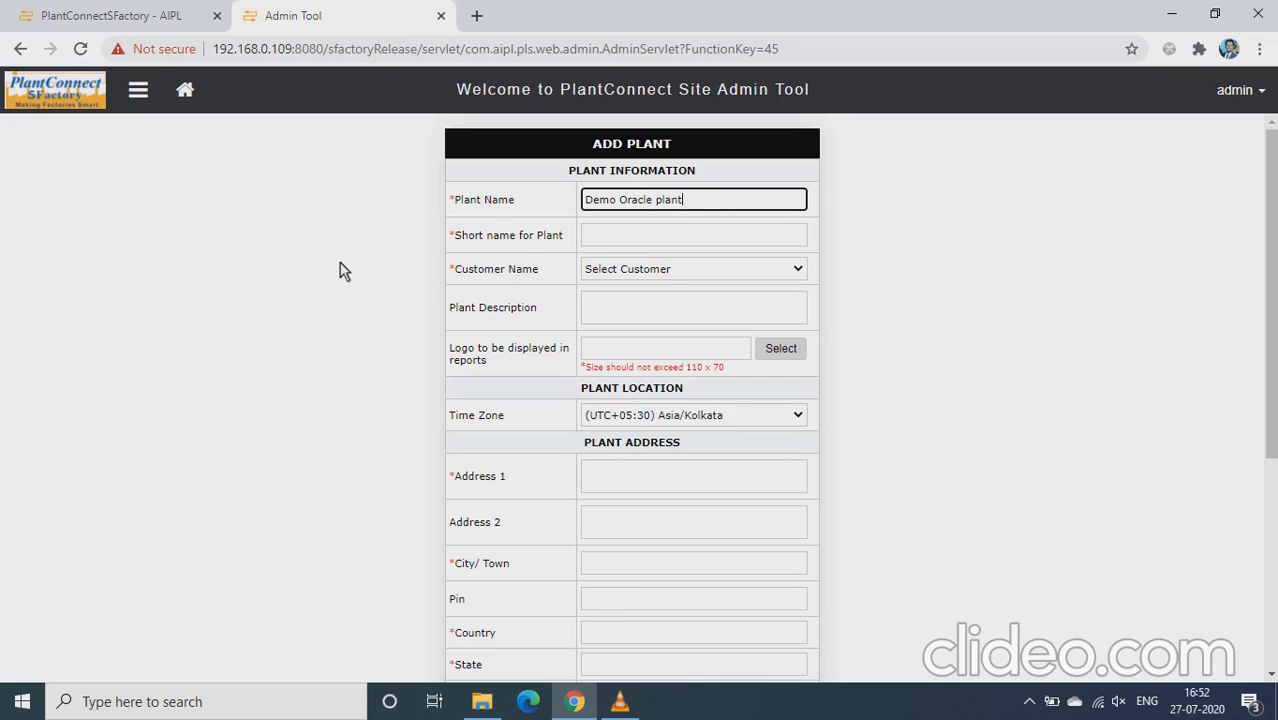
{"action": "left_click", "coordinate": [630, 244]}
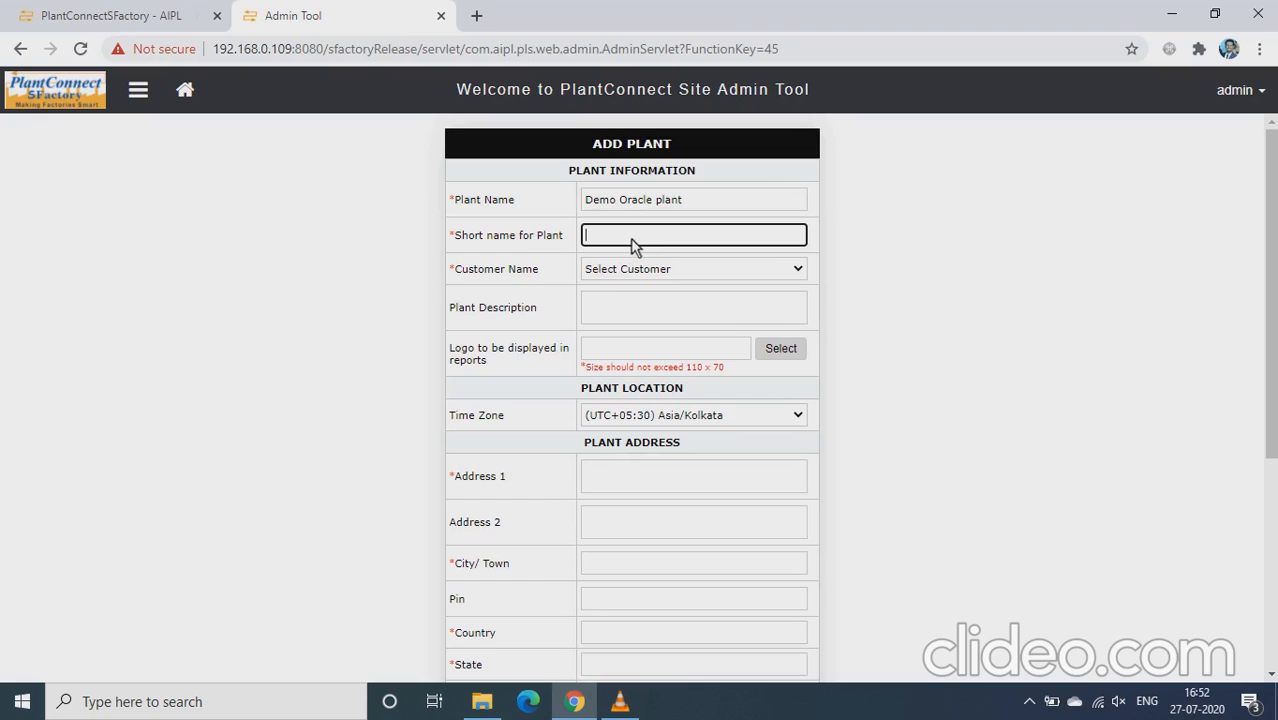
{"action": "type", "text": "DOP"}
{"action": "left_click", "coordinate": [660, 268]}
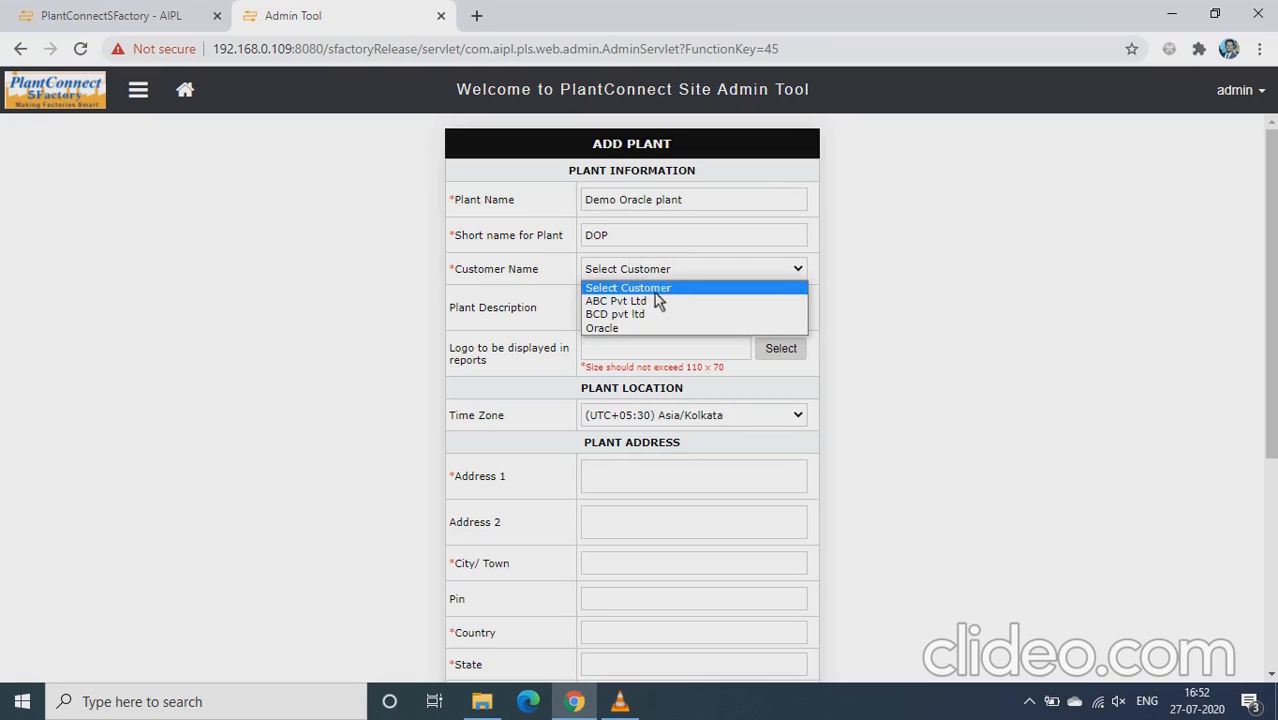
{"action": "left_click", "coordinate": [628, 329]}
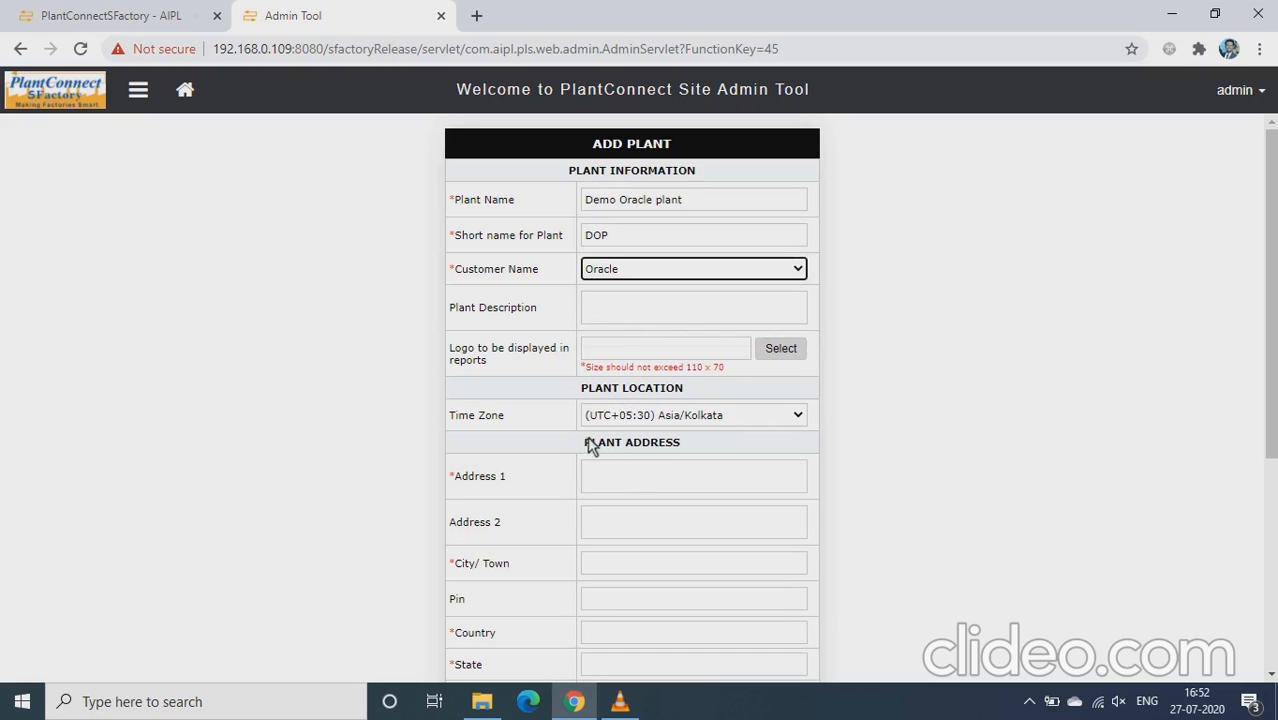
{"action": "left_click", "coordinate": [624, 478]}
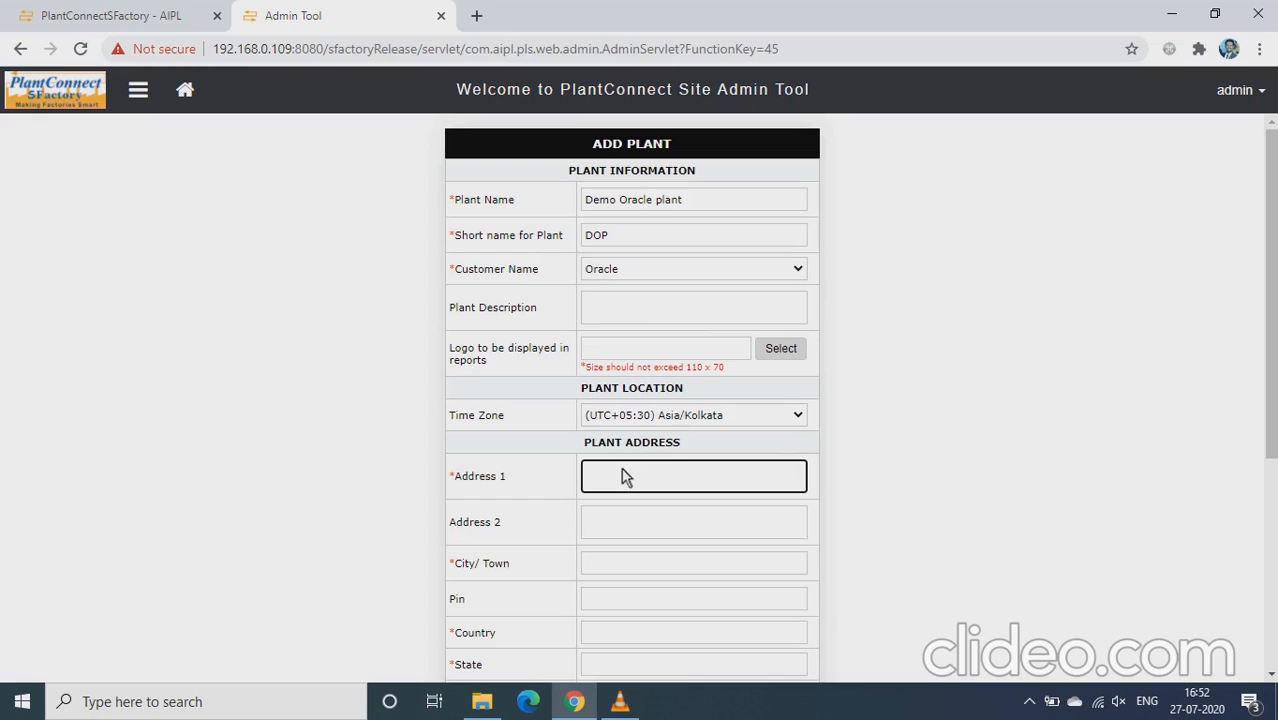
Step: Enter 'Pune, Kothrud' as Address 1 and pick PUNE as the city
{"action": "type", "text": "Pune"}
{"action": "left_click", "coordinate": [609, 567]}
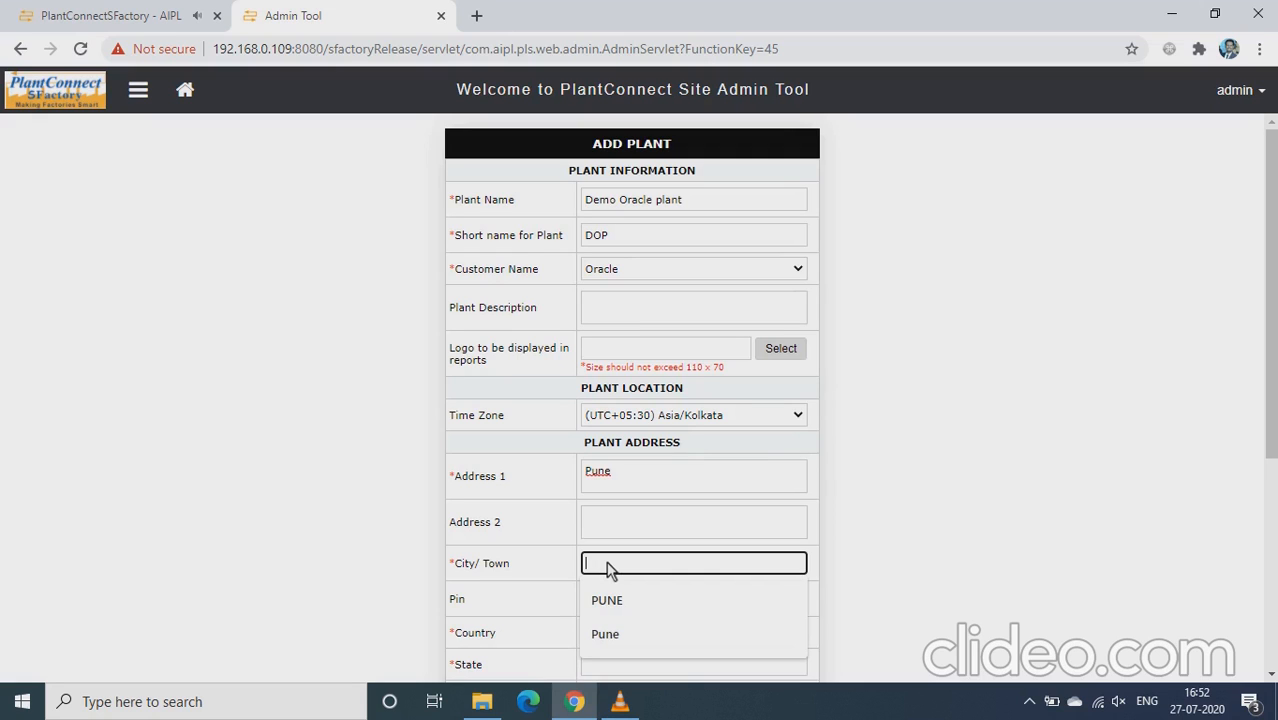
{"action": "left_click", "coordinate": [617, 481]}
{"action": "type", "text": ","}
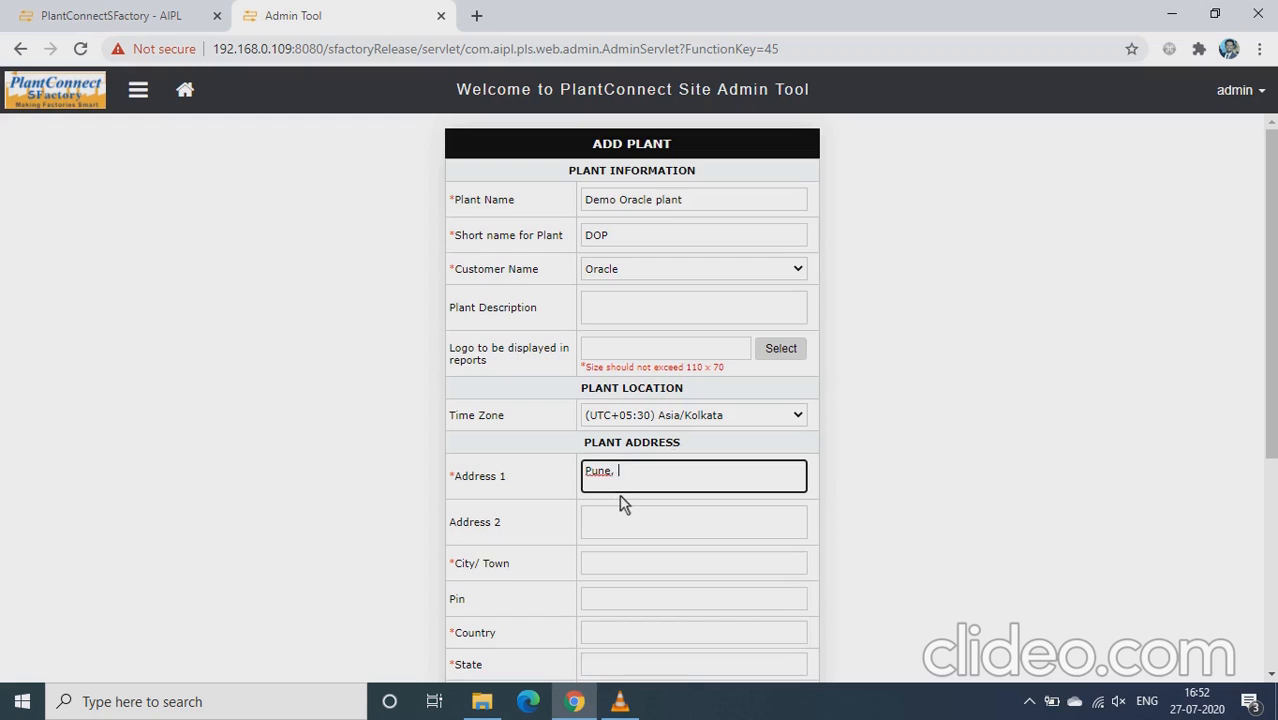
{"action": "type", "text": " Kothrud"}
{"action": "left_click", "coordinate": [614, 562]}
{"action": "left_click", "coordinate": [614, 565]}
{"action": "type", "text": "Pun"}
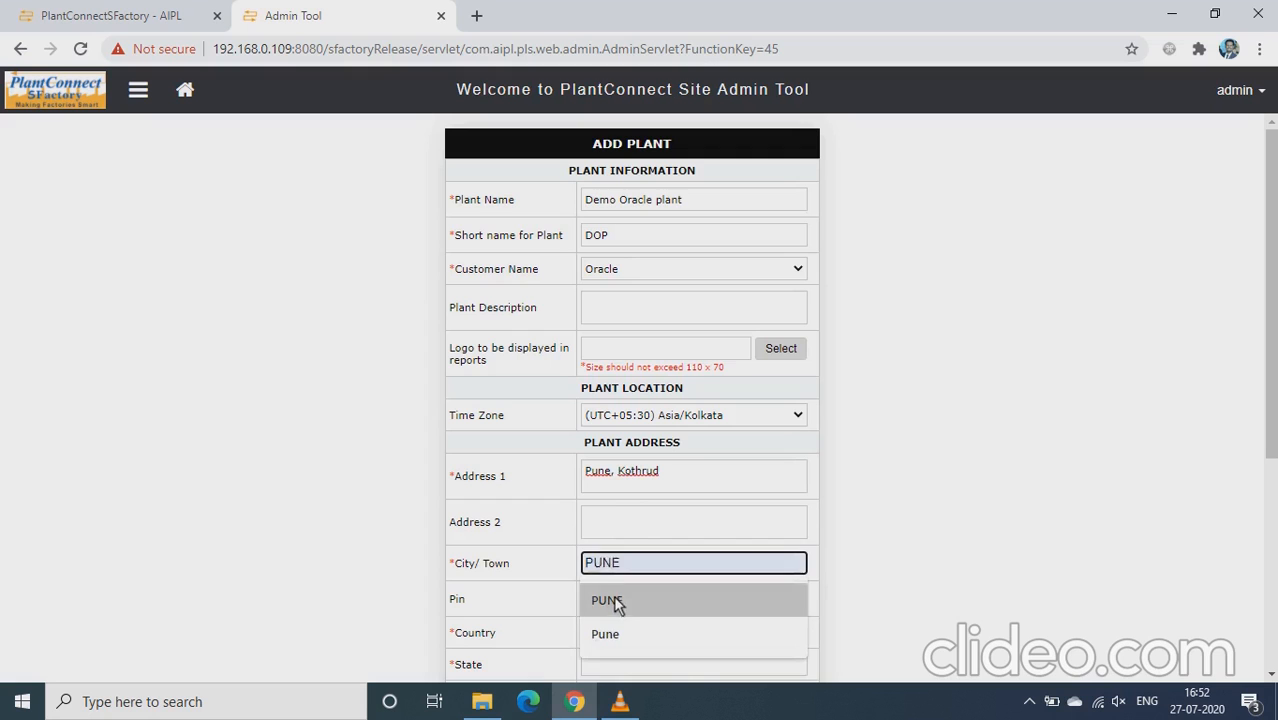
{"action": "left_click", "coordinate": [613, 600]}
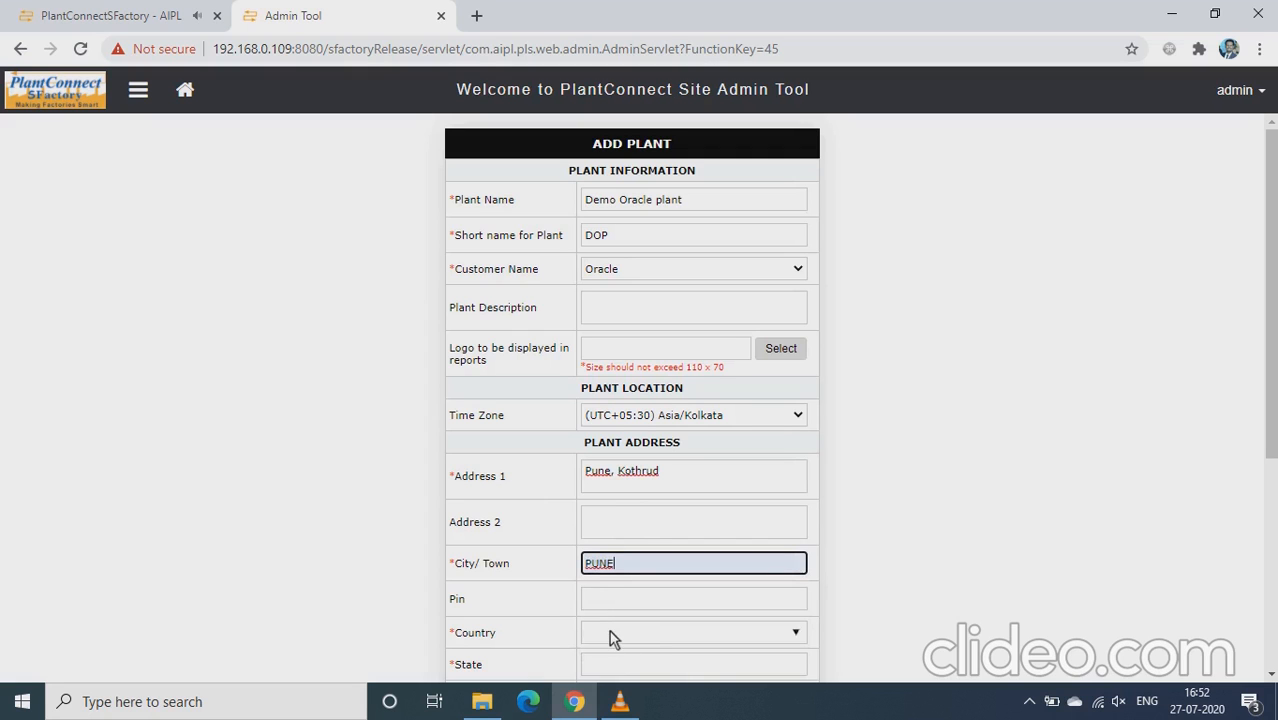
Step: Choose India as the country and MAHARASHTRA as the state
{"action": "scroll", "coordinate": [790, 485], "scroll_direction": "down", "scroll_amount": 2}
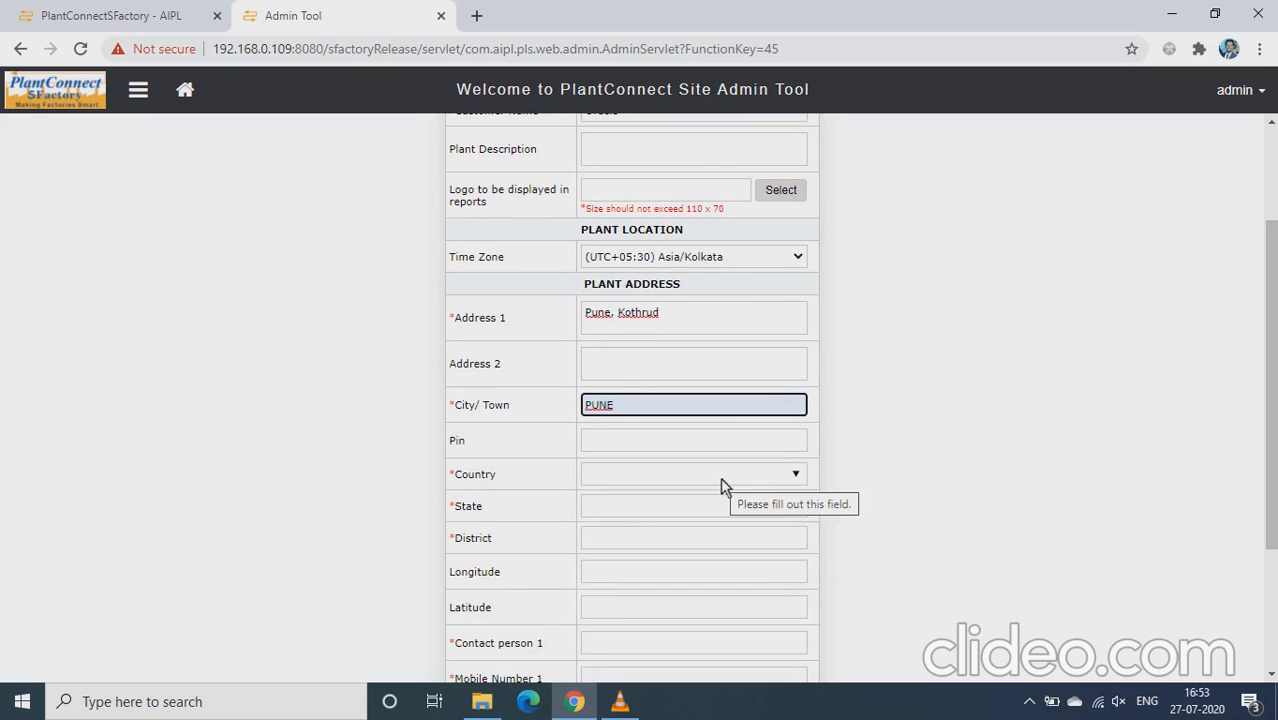
{"action": "left_click", "coordinate": [645, 476]}
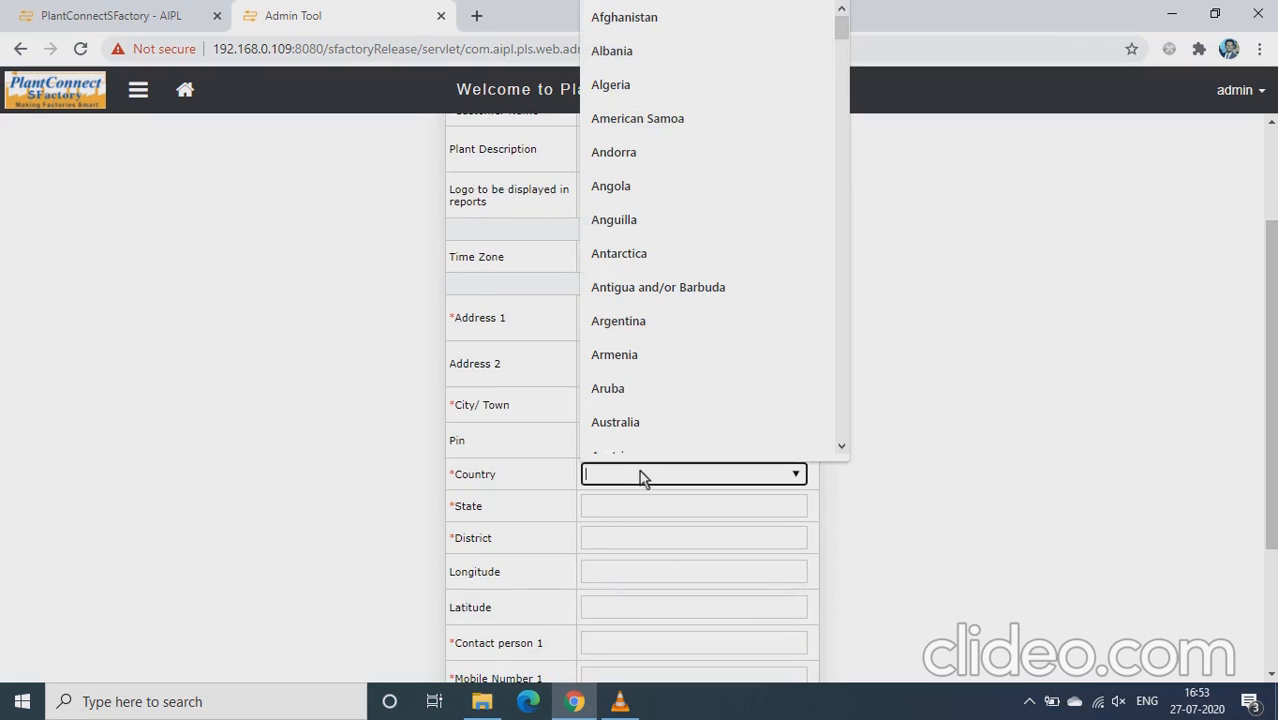
{"action": "type", "text": "India"}
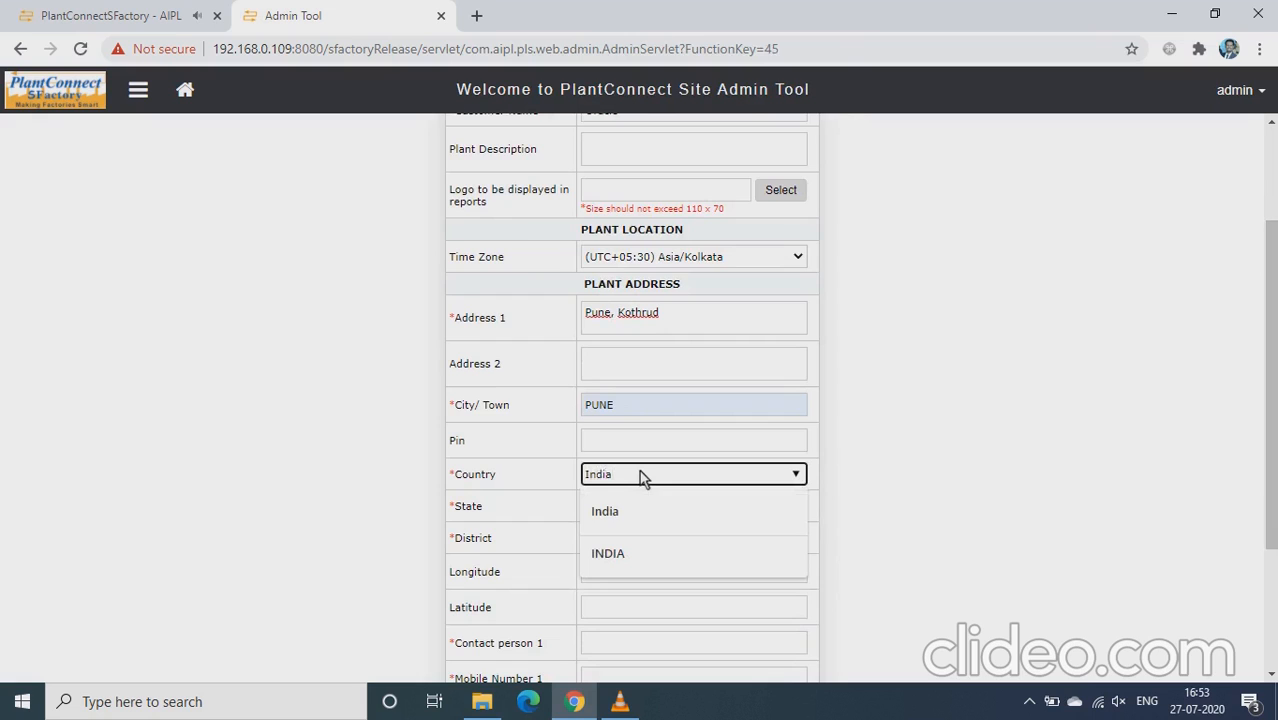
{"action": "left_click", "coordinate": [617, 511]}
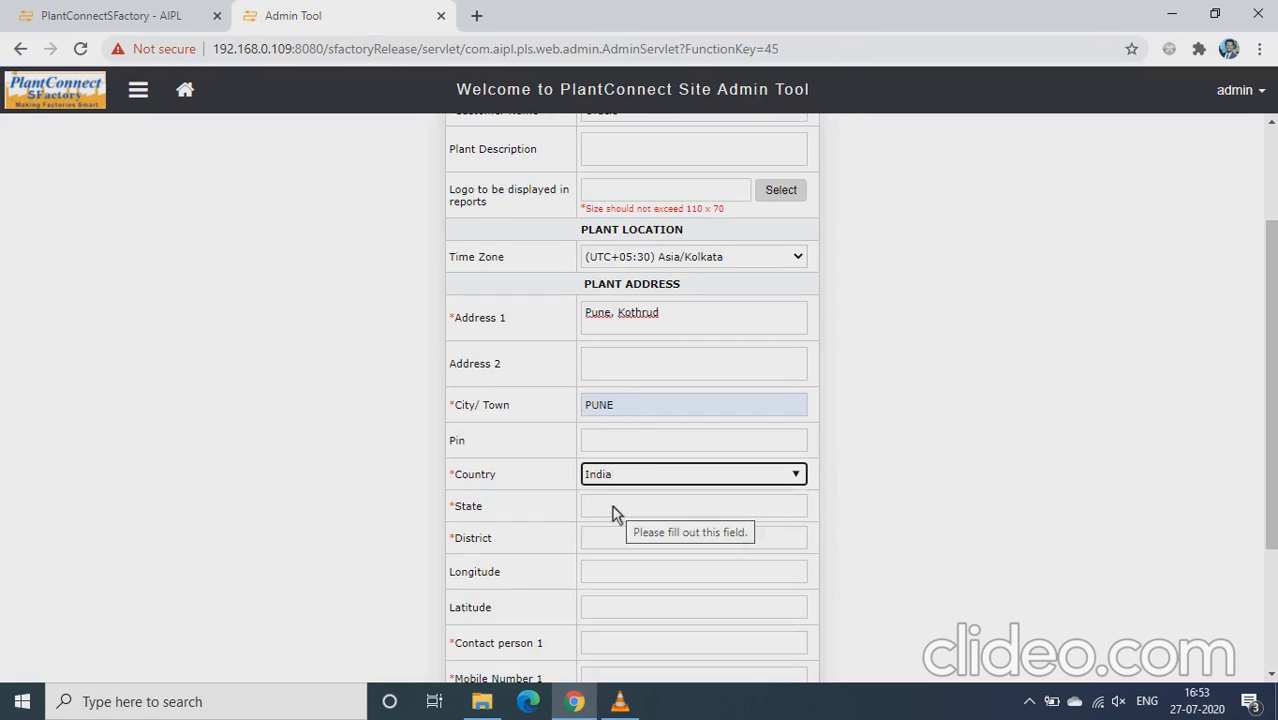
{"action": "left_click", "coordinate": [686, 505]}
{"action": "type", "text": "Maha"}
{"action": "key", "text": "Down"}
{"action": "key", "text": "Return"}
Step: Pick PUNE as the district and move down to the contact fields
{"action": "left_click", "coordinate": [660, 538]}
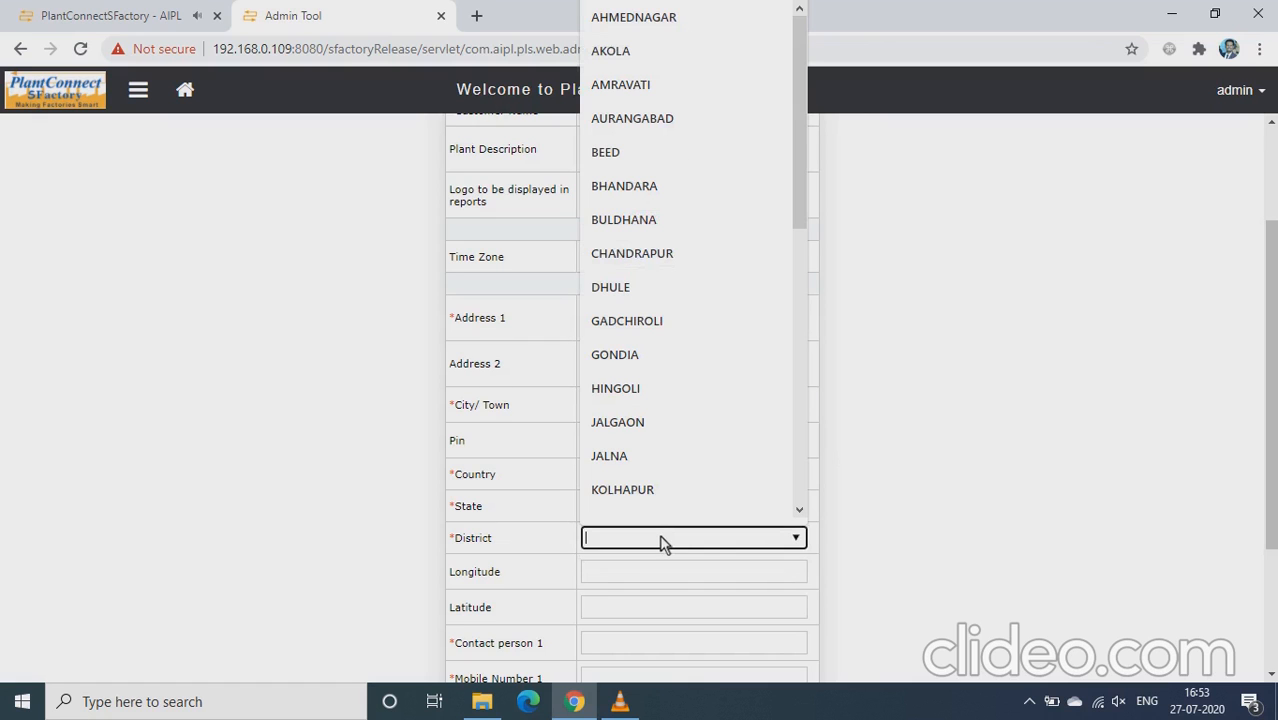
{"action": "type", "text": "Pune"}
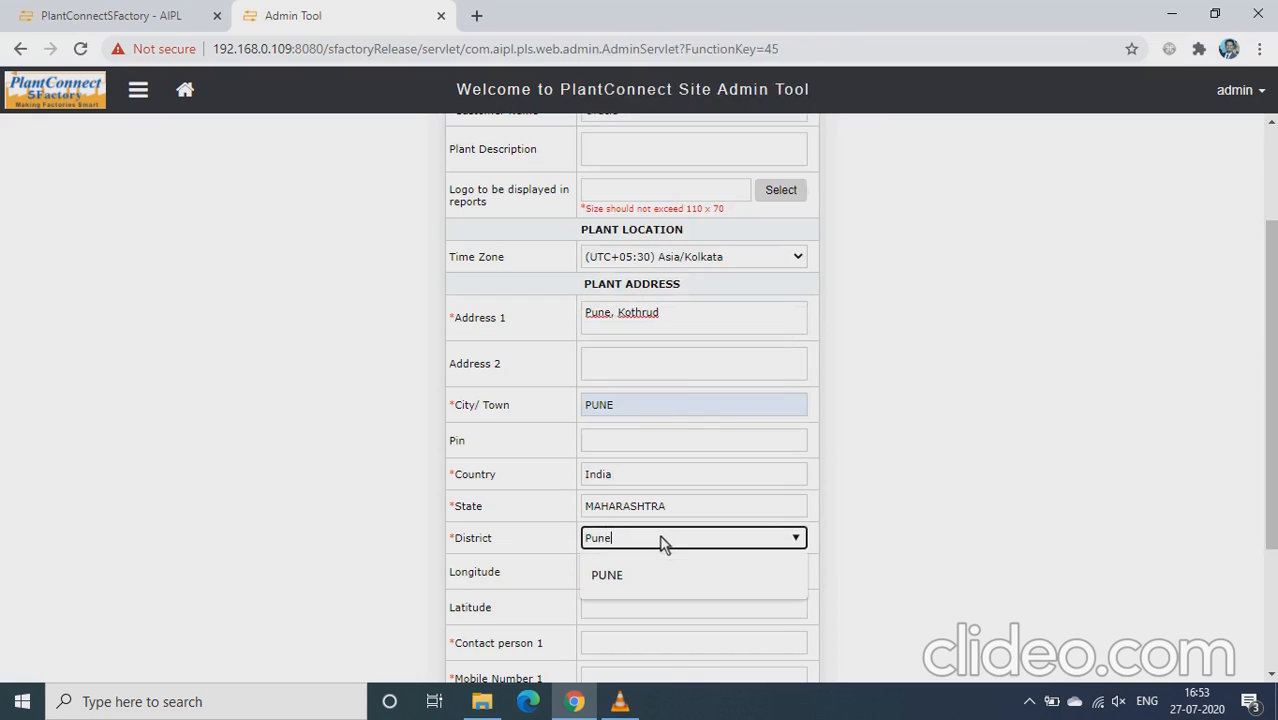
{"action": "left_click", "coordinate": [643, 572]}
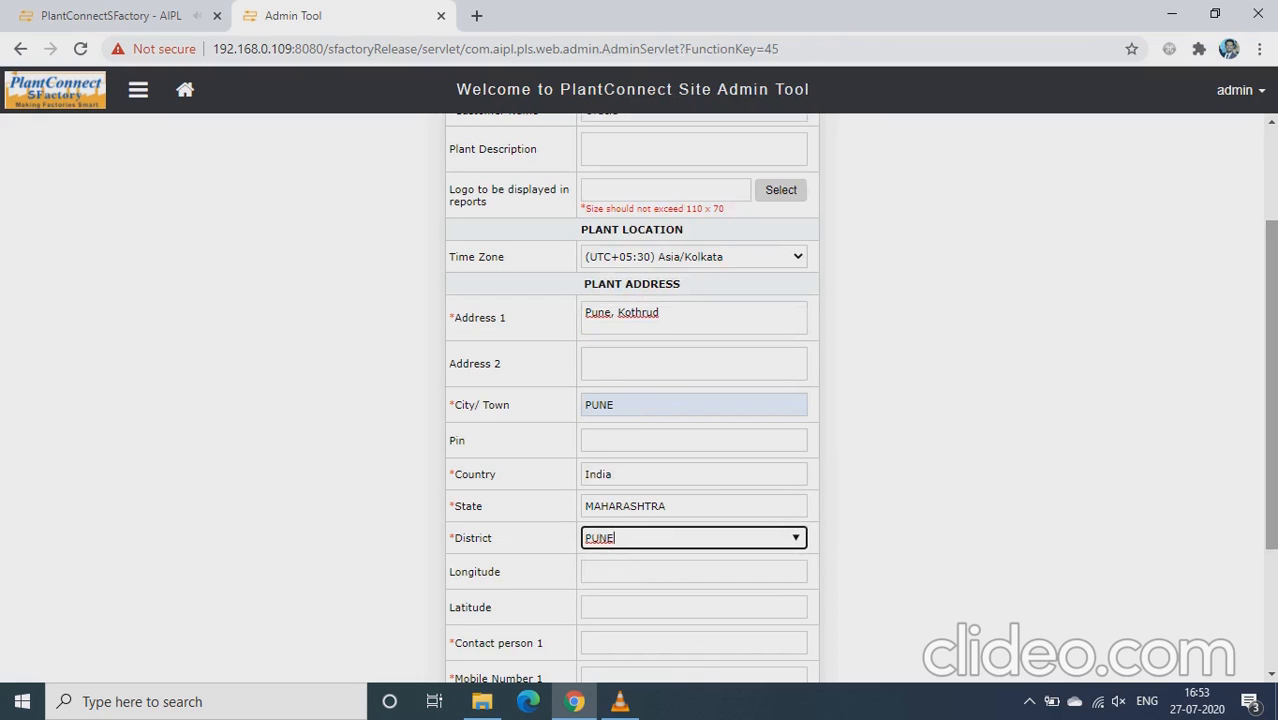
{"action": "left_click_drag", "start_coordinate": [1270, 380], "coordinate": [1270, 466]}
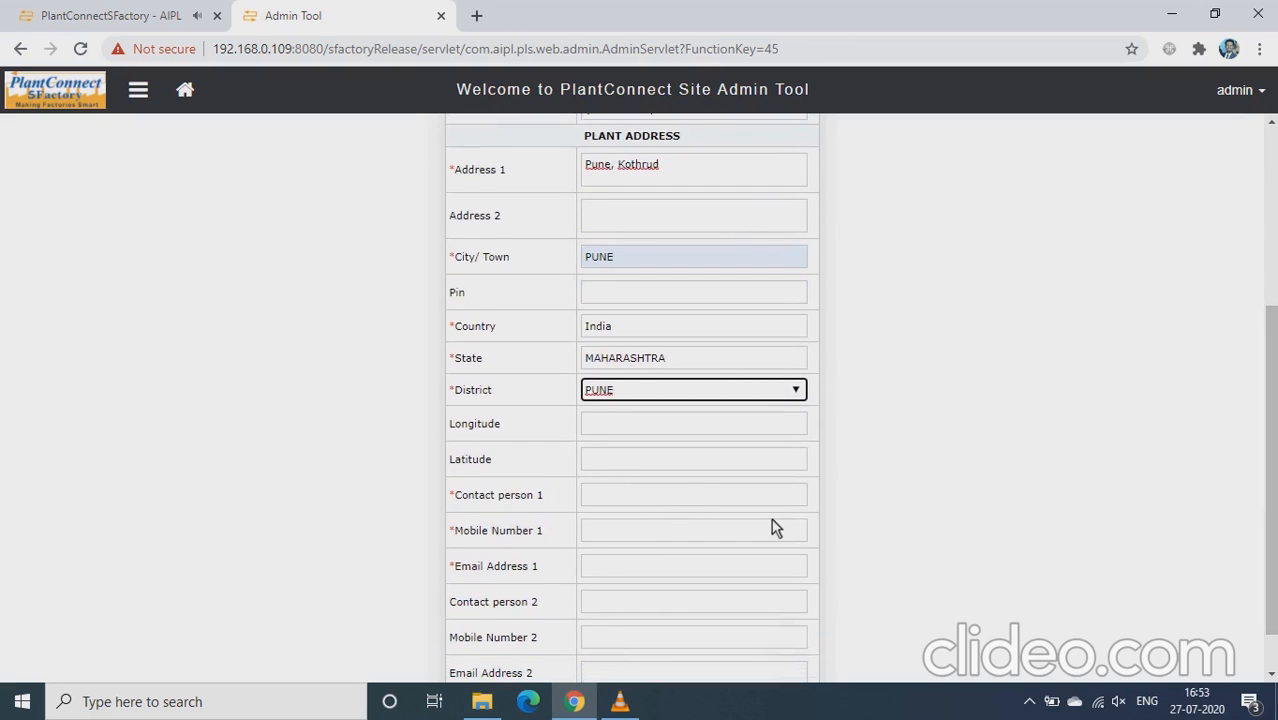
{"action": "left_click", "coordinate": [648, 500]}
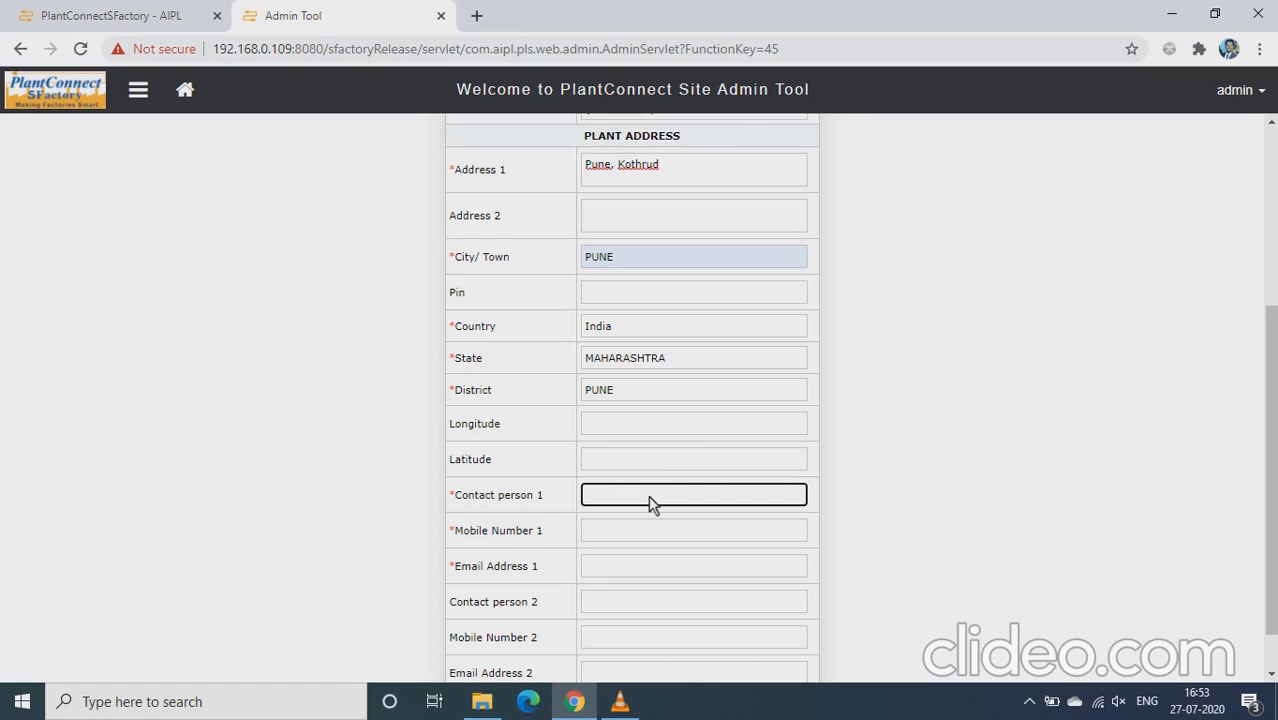
Step: Enter the first contact person's name, mobile number and e-mail address, then save the plant
{"action": "type", "text": "Tanmay"}
{"action": "key", "text": "Tab"}
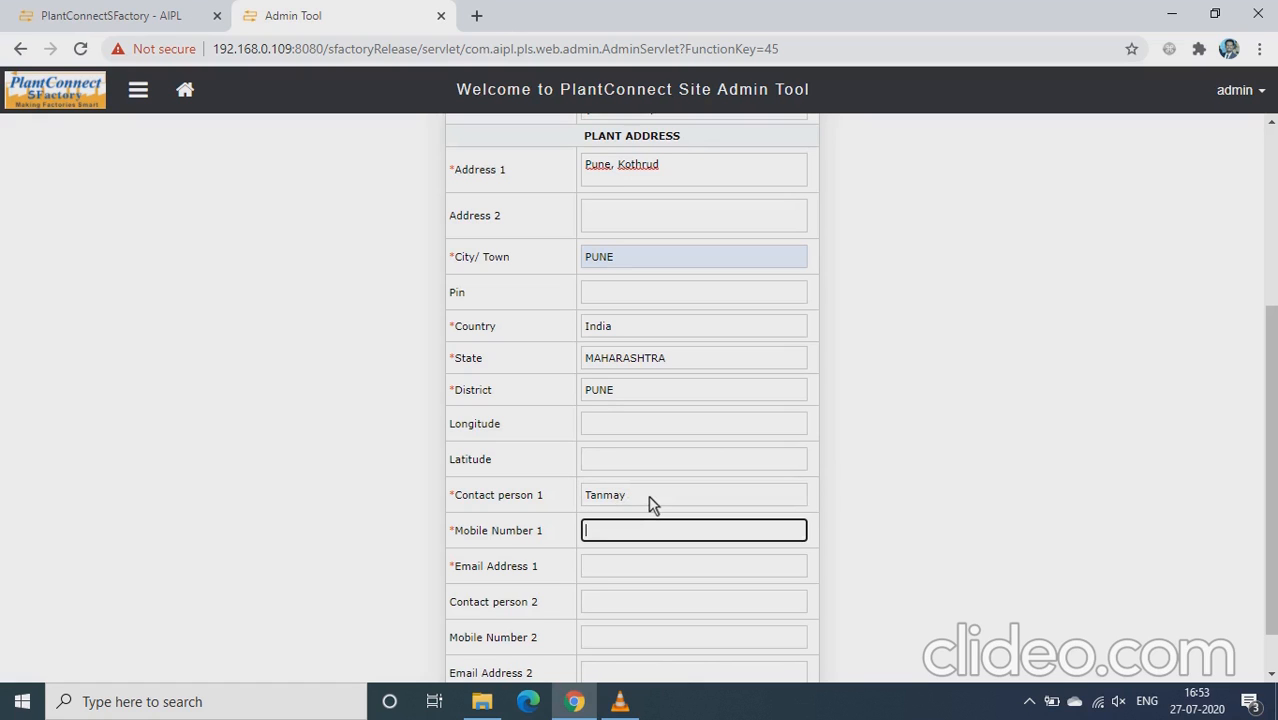
{"action": "type", "text": "1234567890"}
{"action": "left_click", "coordinate": [624, 575]}
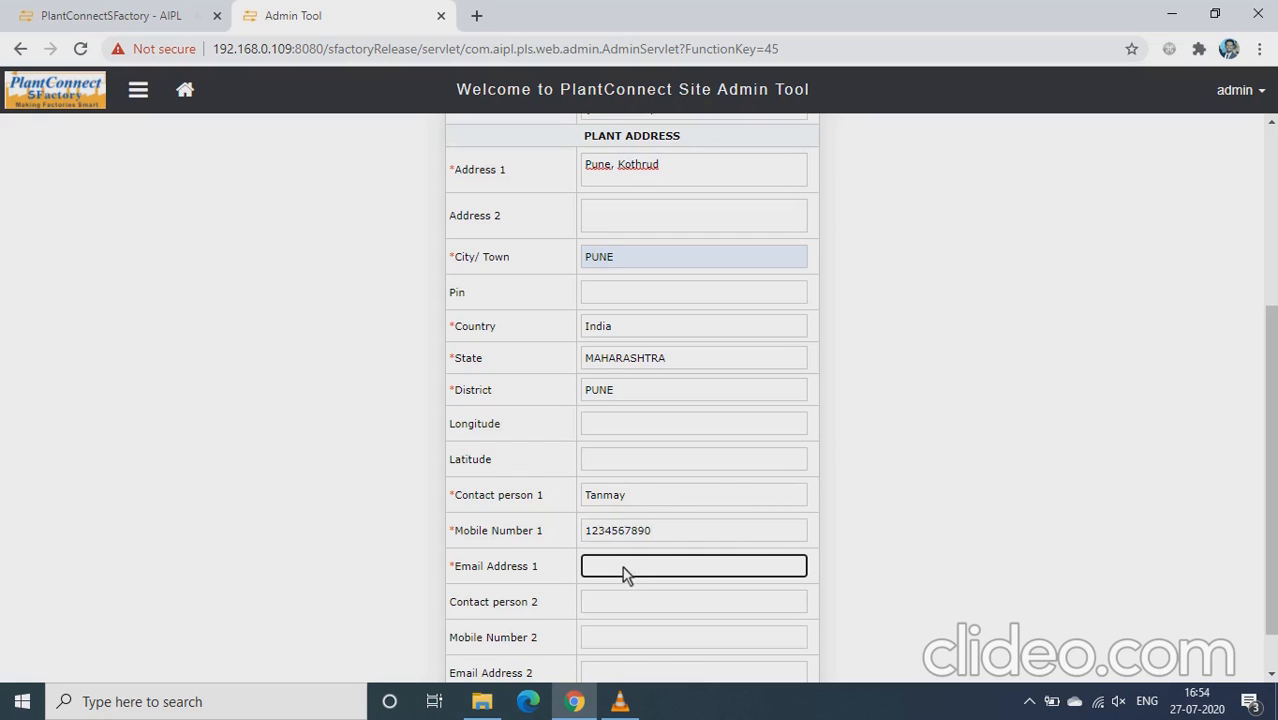
{"action": "type", "text": "xyz@gmail.com"}
{"action": "scroll", "coordinate": [1262, 466], "scroll_direction": "down", "scroll_amount": 1}
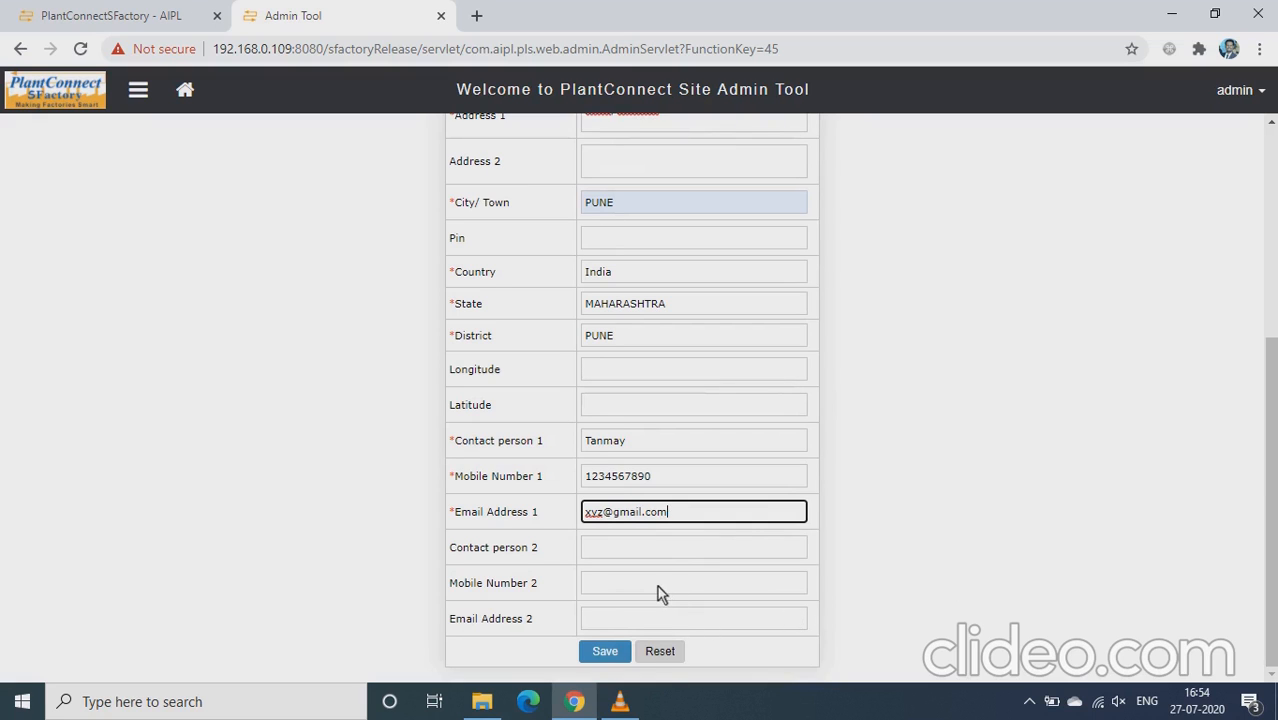
{"action": "left_click", "coordinate": [604, 650]}
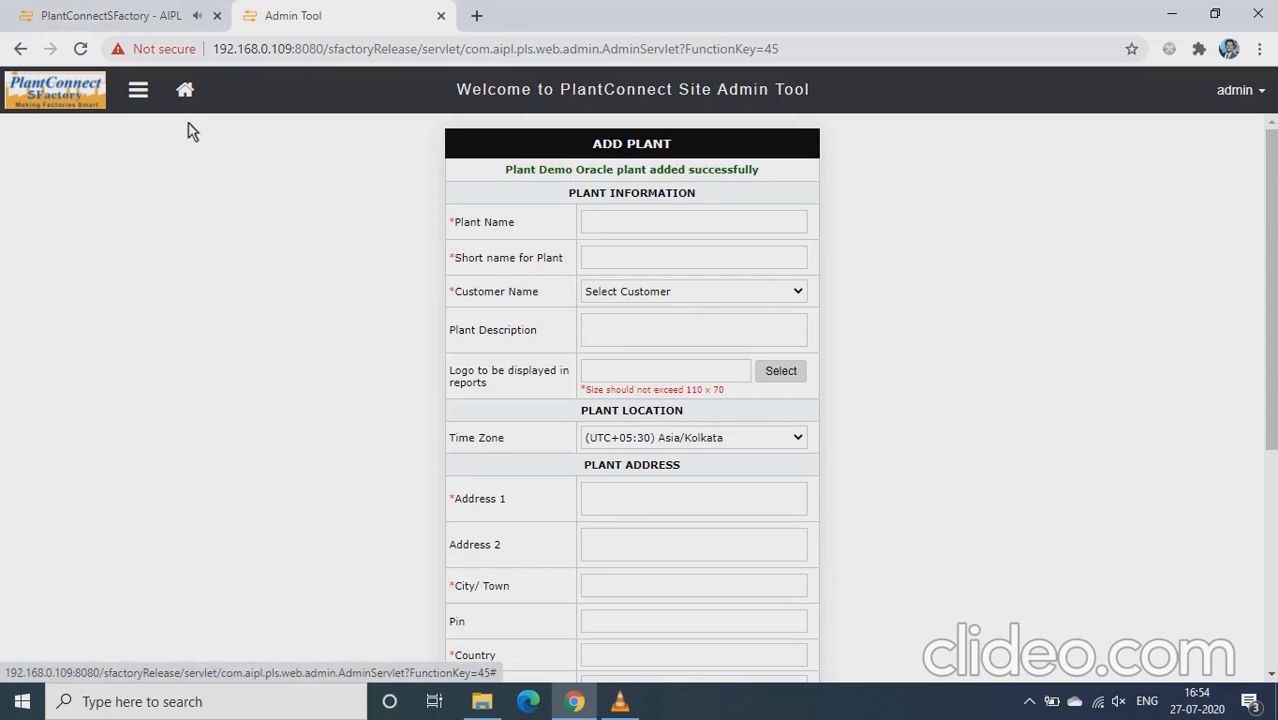
Step: Return to the Site Admin Tool home page with the Plant options showing
{"action": "left_click", "coordinate": [185, 93]}
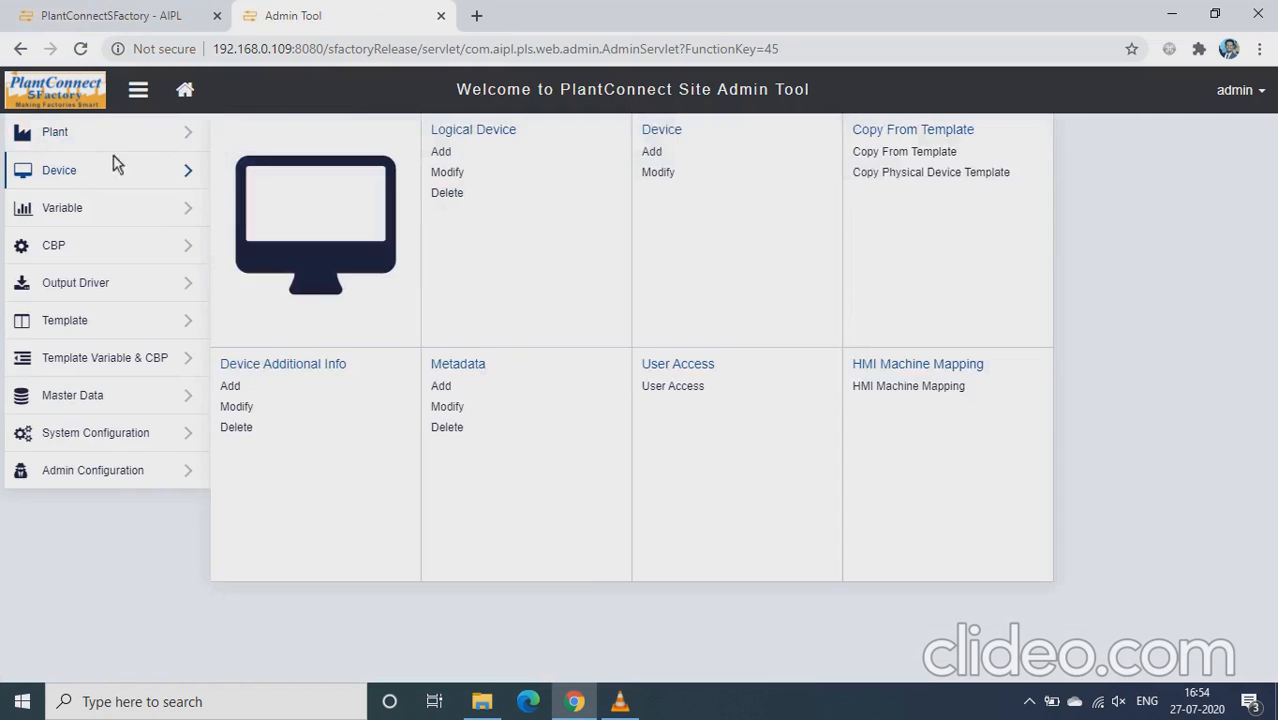
{"action": "mouse_move", "coordinate": [80, 145]}
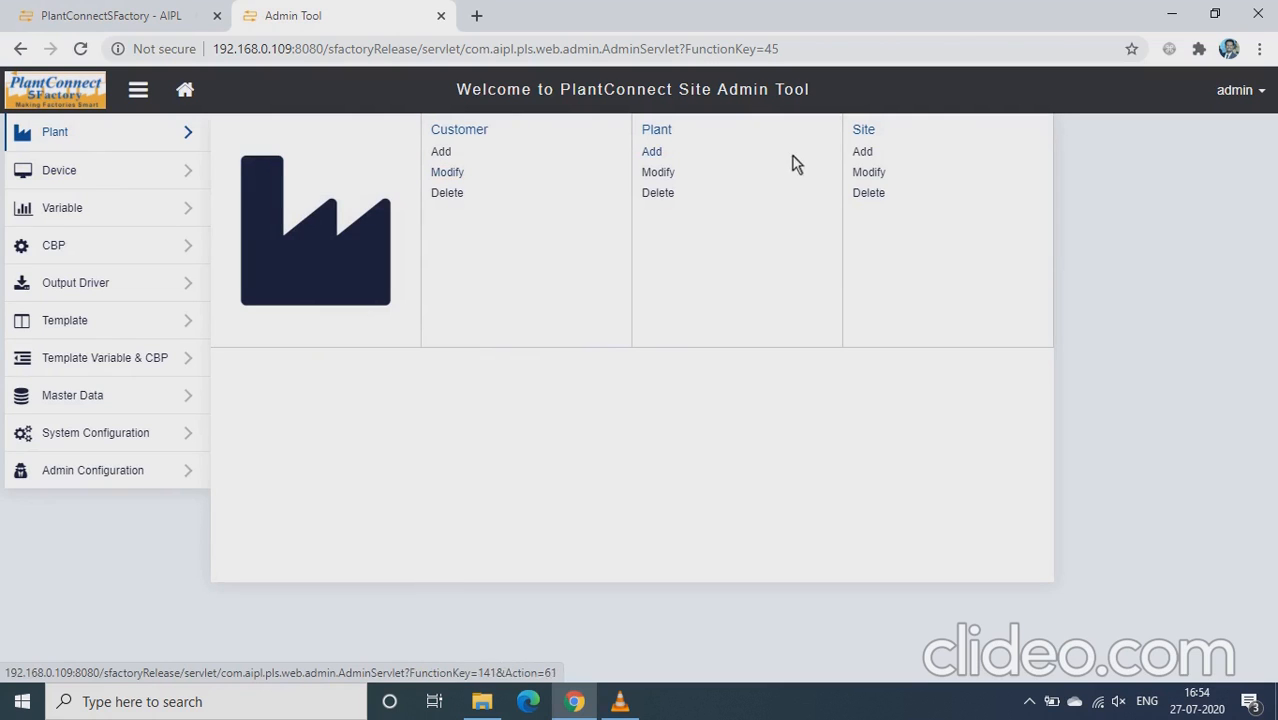
Step: In the Add Site form, set Site Name and Site Description to 'Demo Oracle Site'
{"action": "left_click", "coordinate": [865, 152]}
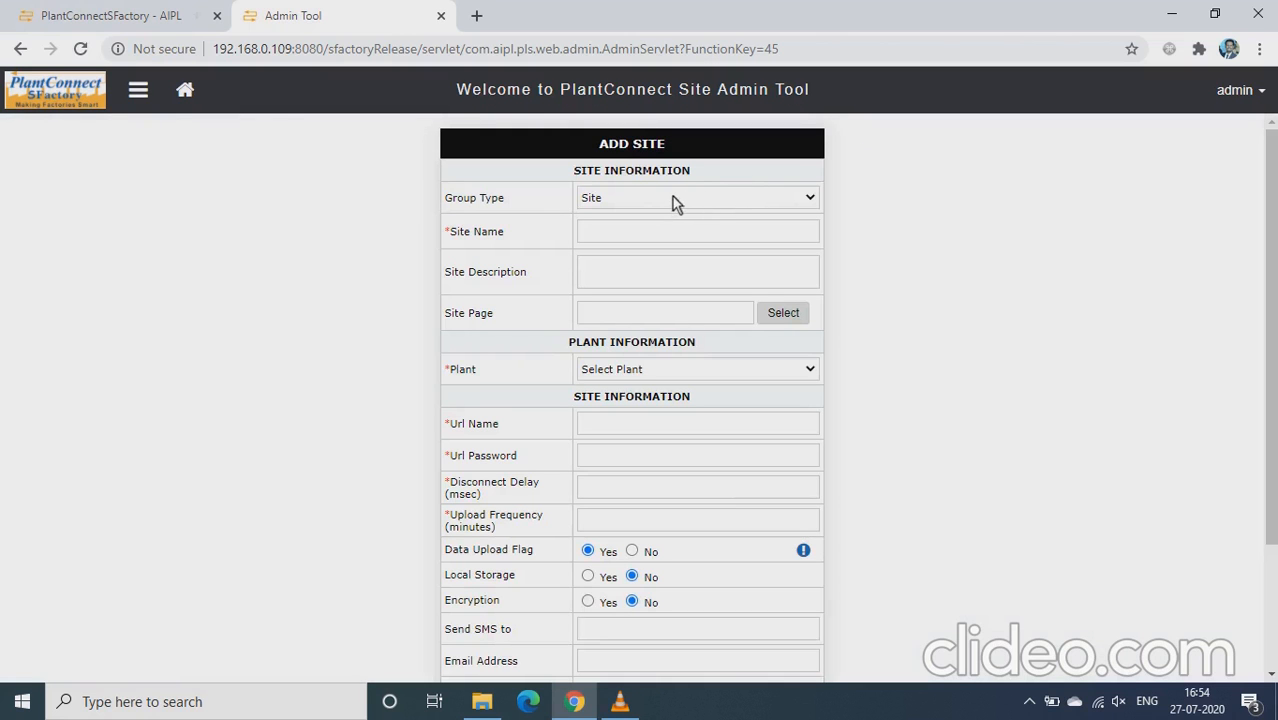
{"action": "left_click", "coordinate": [645, 237]}
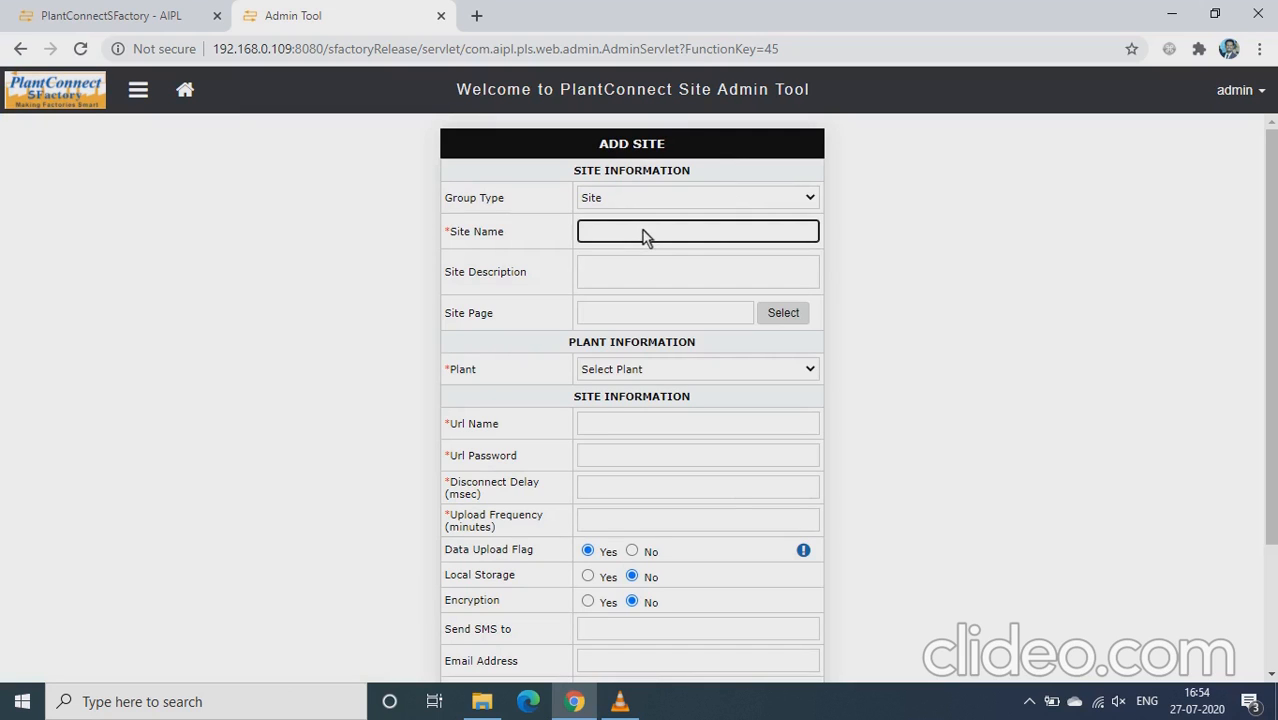
{"action": "type", "text": "D"}
{"action": "key", "text": "BackSpace"}
{"action": "type", "text": "Demo Oracle Site"}
{"action": "left_click_drag", "start_coordinate": [702, 238], "coordinate": [585, 228]}
{"action": "left_click", "coordinate": [573, 231]}
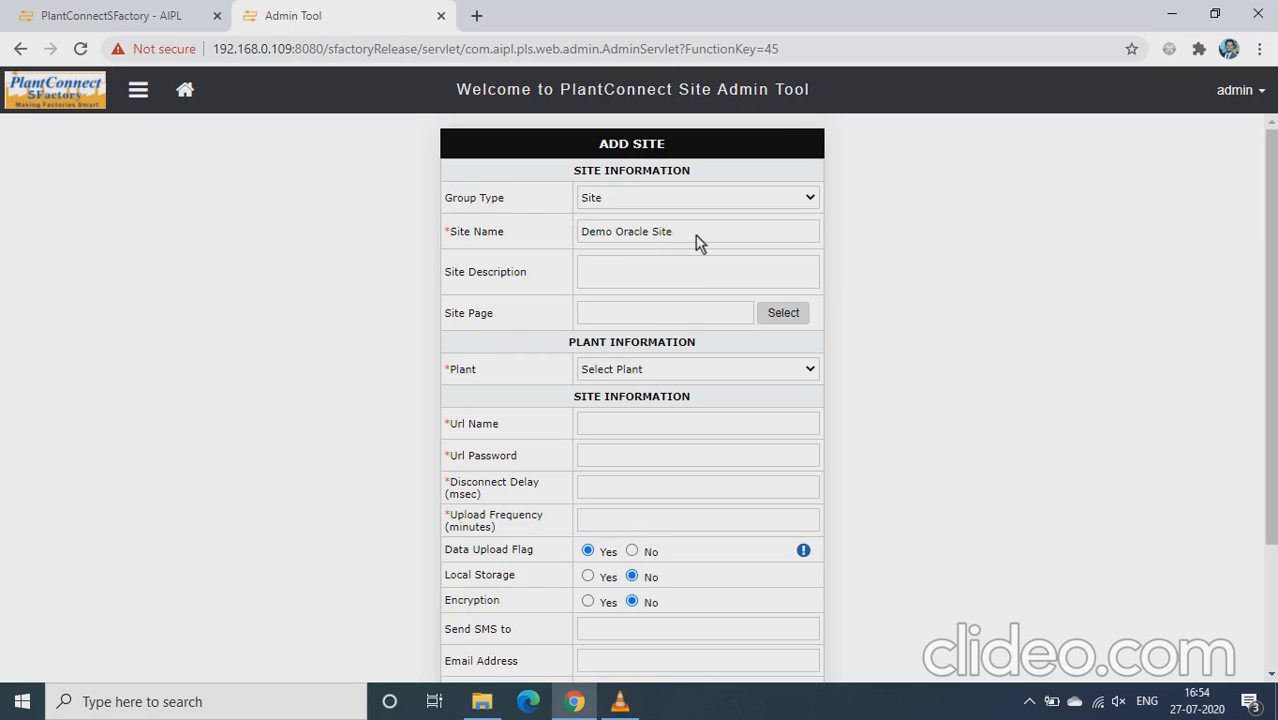
{"action": "left_click_drag", "start_coordinate": [693, 242], "coordinate": [604, 243]}
{"action": "key", "text": "ctrl+c"}
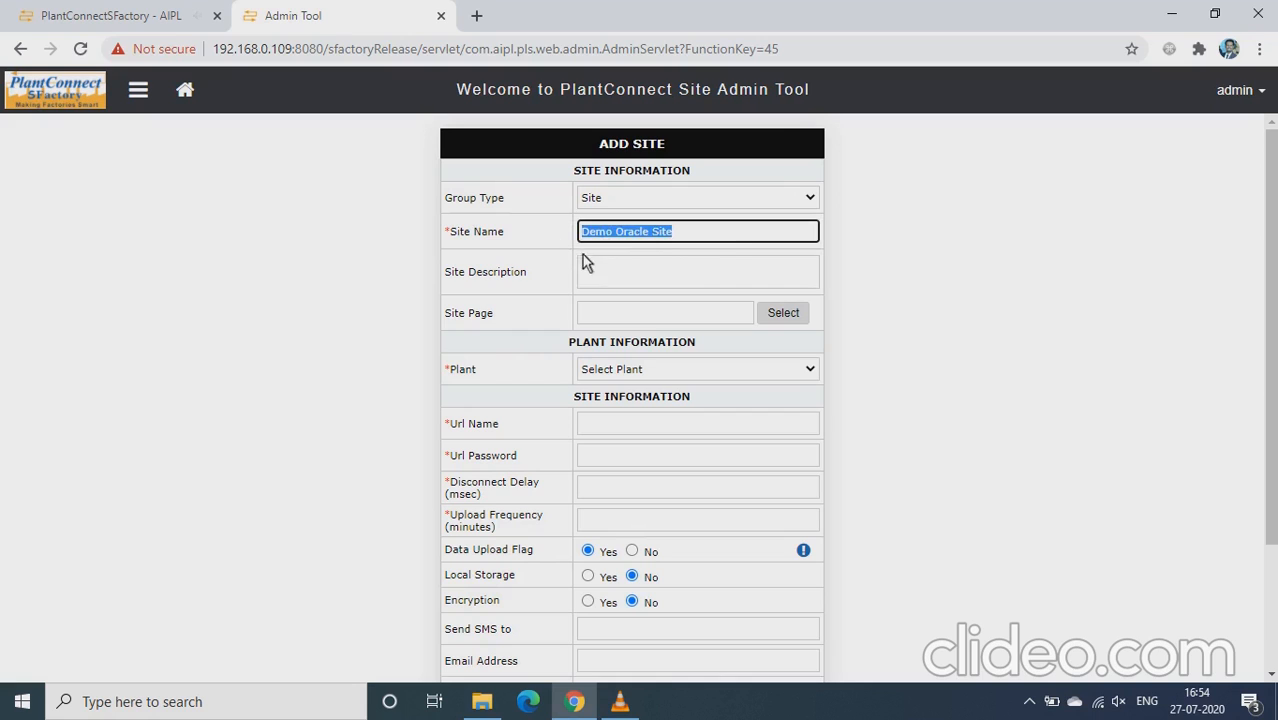
{"action": "left_click", "coordinate": [586, 266]}
{"action": "key", "text": "ctrl+v"}
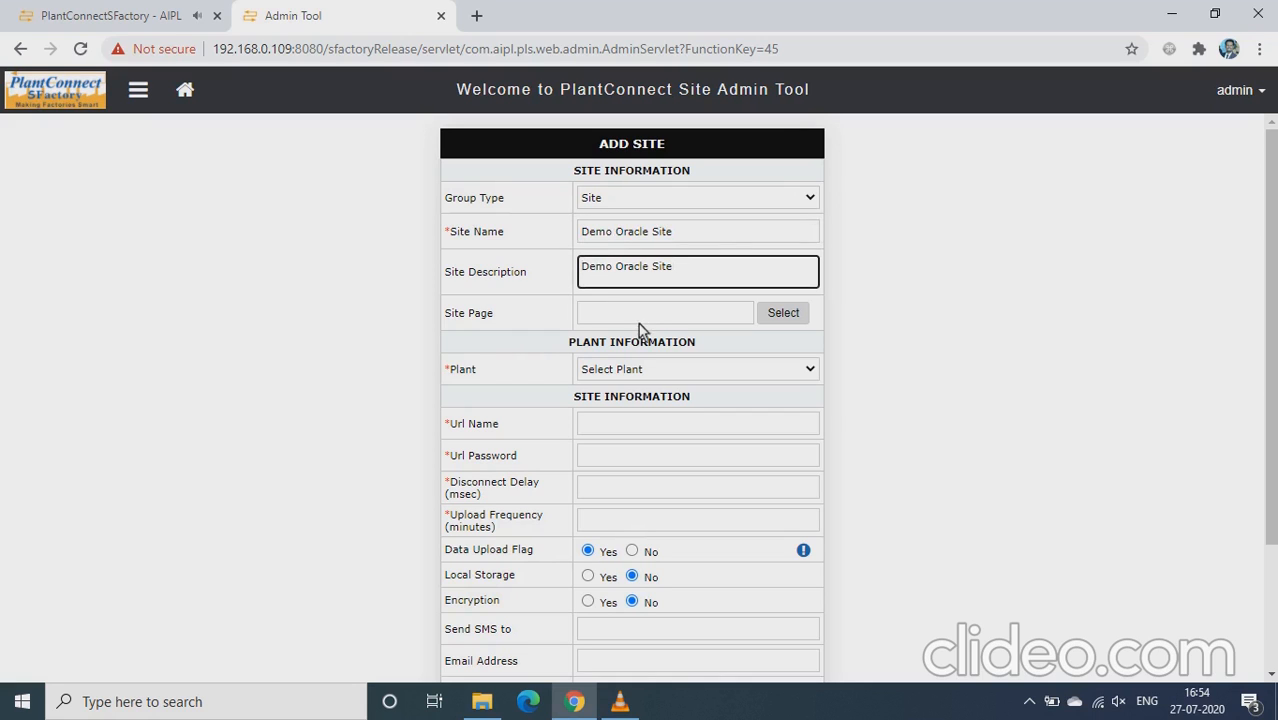
{"action": "left_click", "coordinate": [668, 371]}
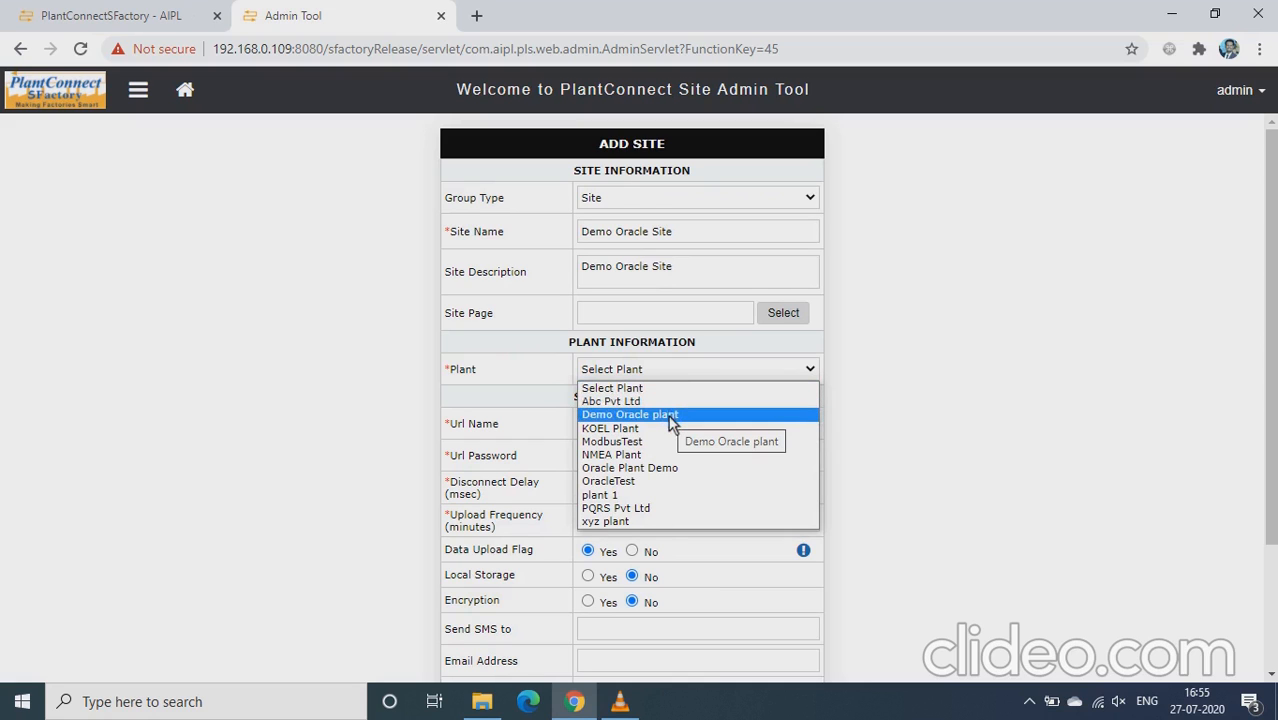
Step: Assign plant Demo Oracle plant, URL name 'demo', disconnect delay 10000 and upload frequency 10
{"action": "left_click", "coordinate": [670, 418]}
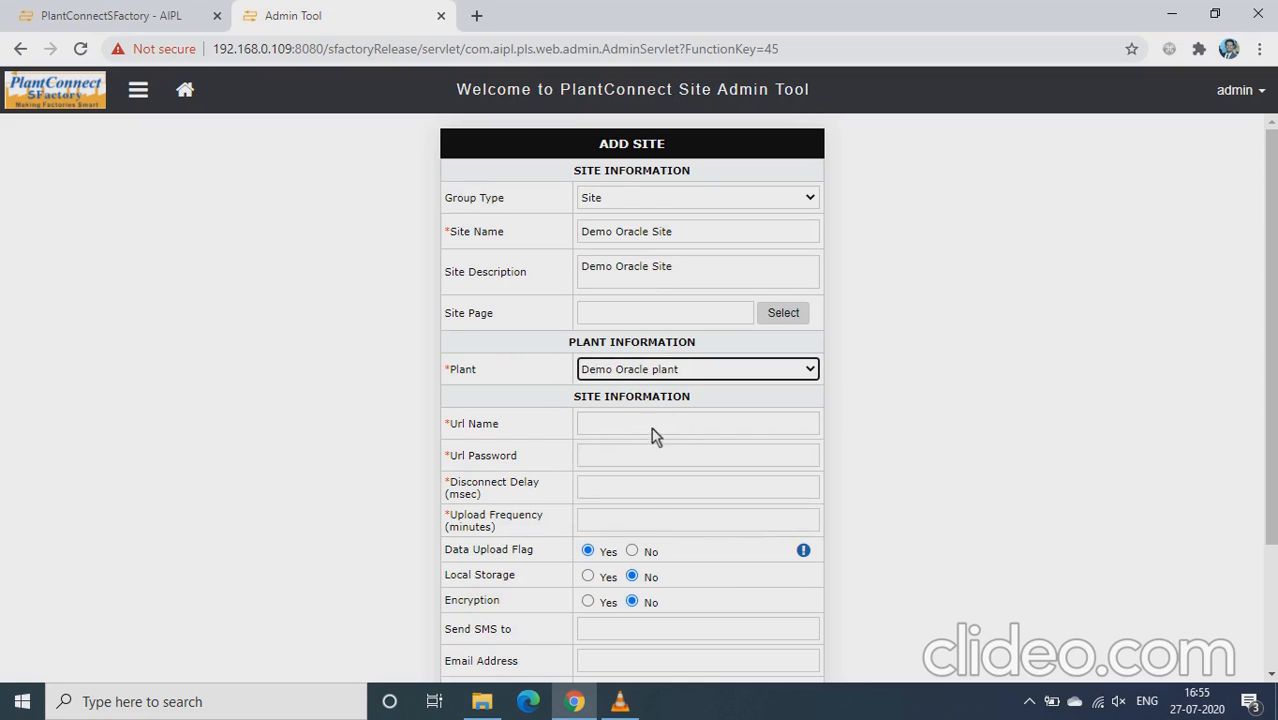
{"action": "left_click", "coordinate": [637, 430]}
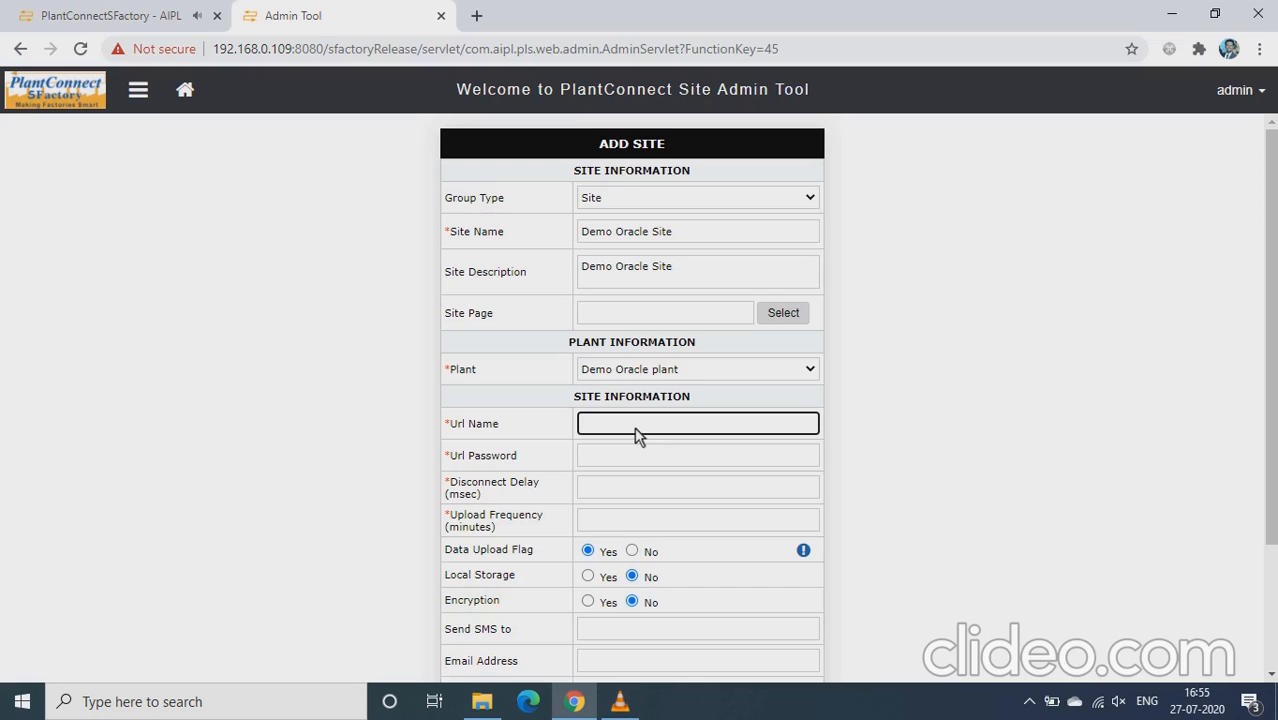
{"action": "type", "text": "demo"}
{"action": "key", "text": "Tab"}
{"action": "type", "text": "demo"}
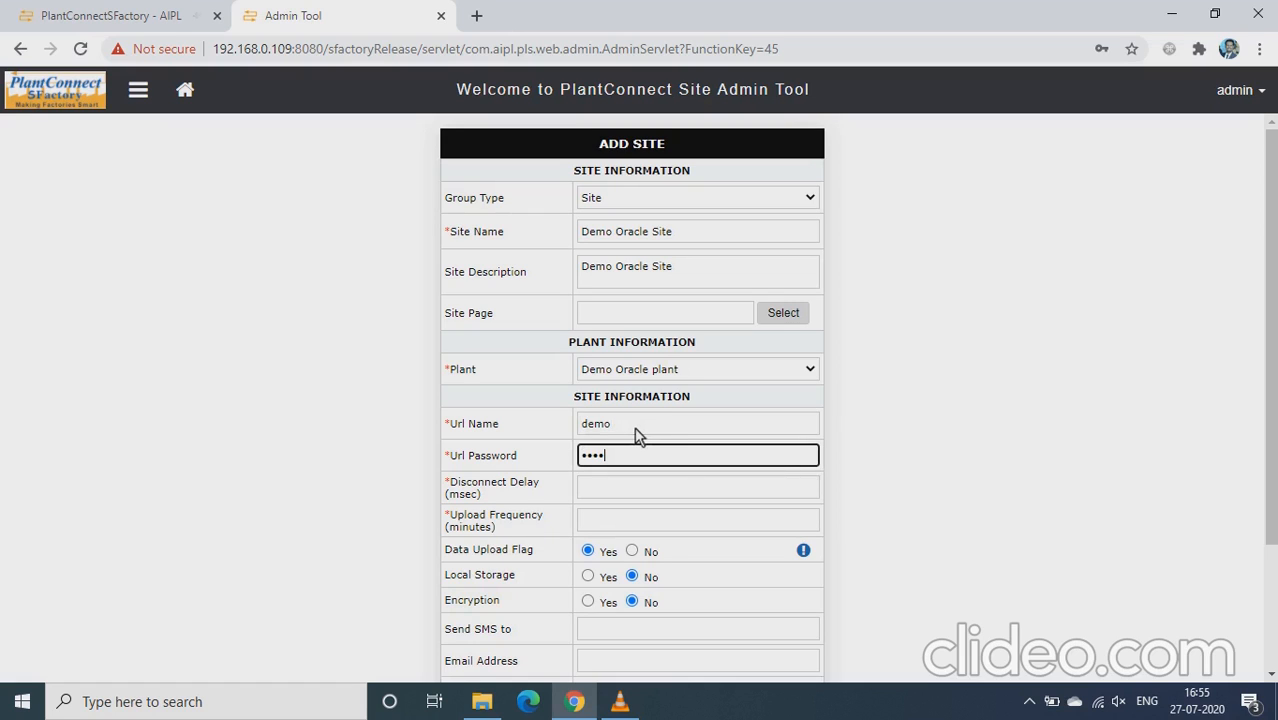
{"action": "left_click", "coordinate": [628, 494]}
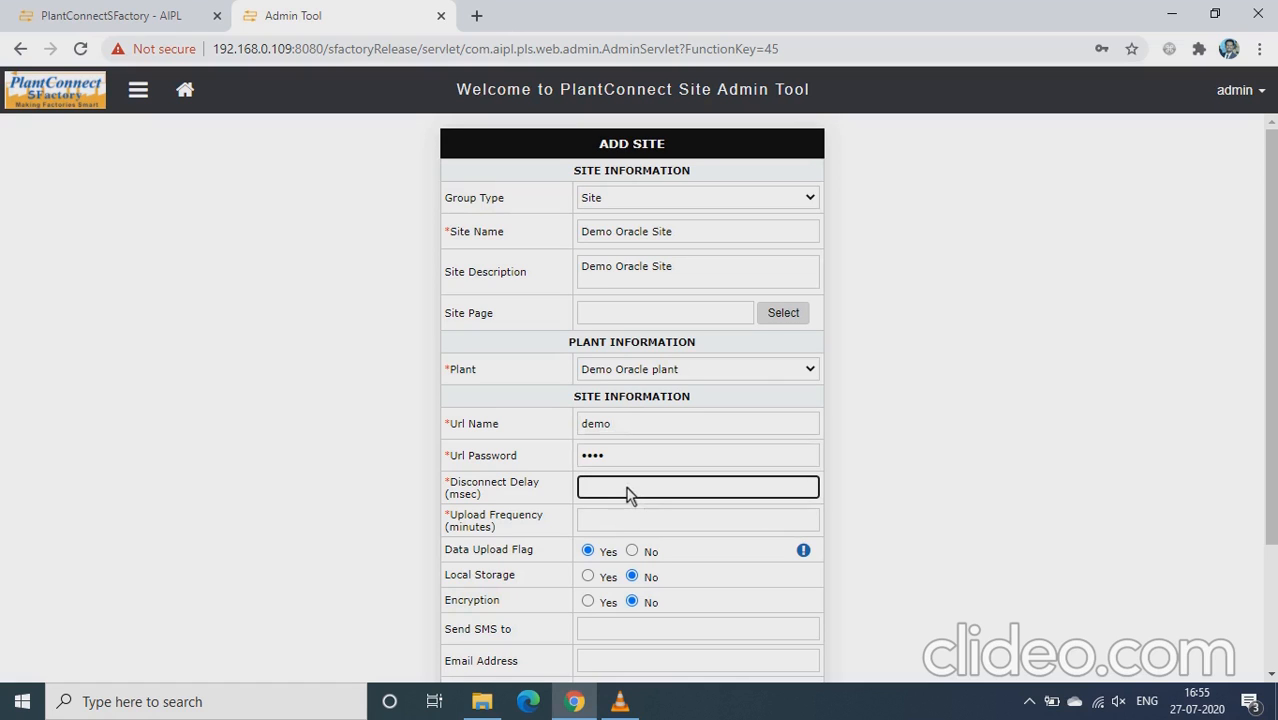
{"action": "type", "text": "10000"}
{"action": "left_click", "coordinate": [594, 525]}
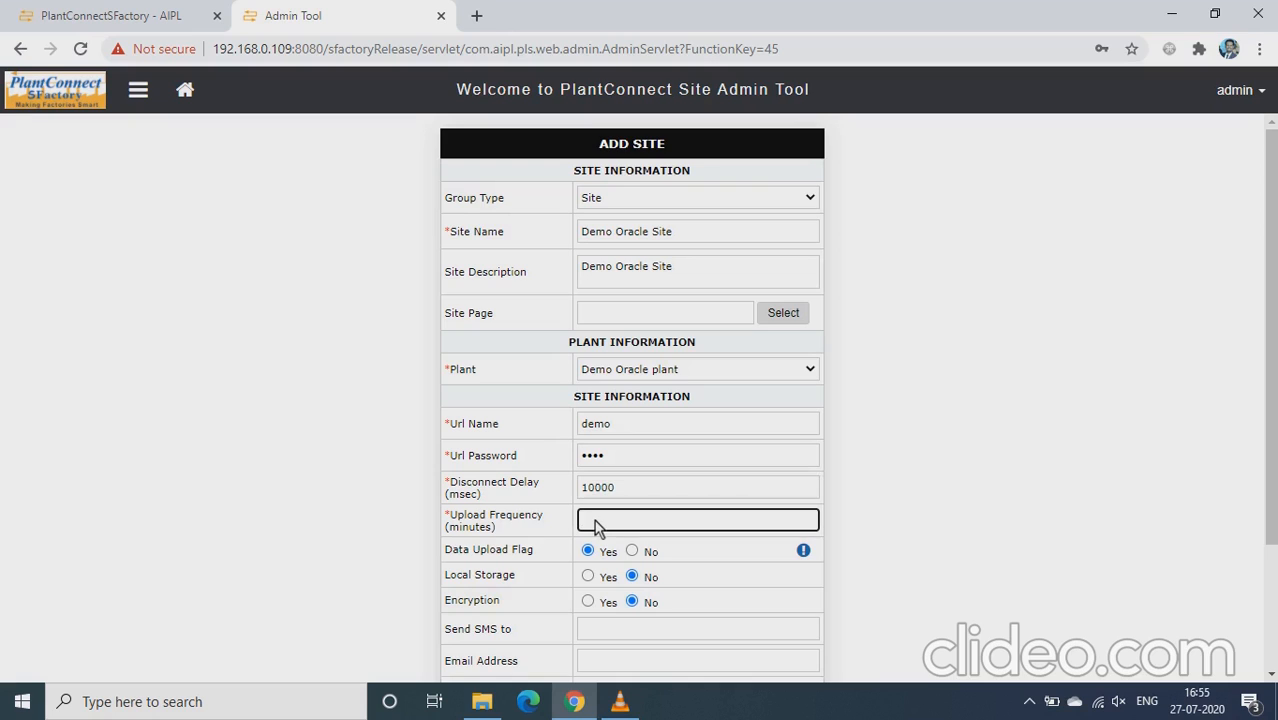
{"action": "type", "text": "10"}
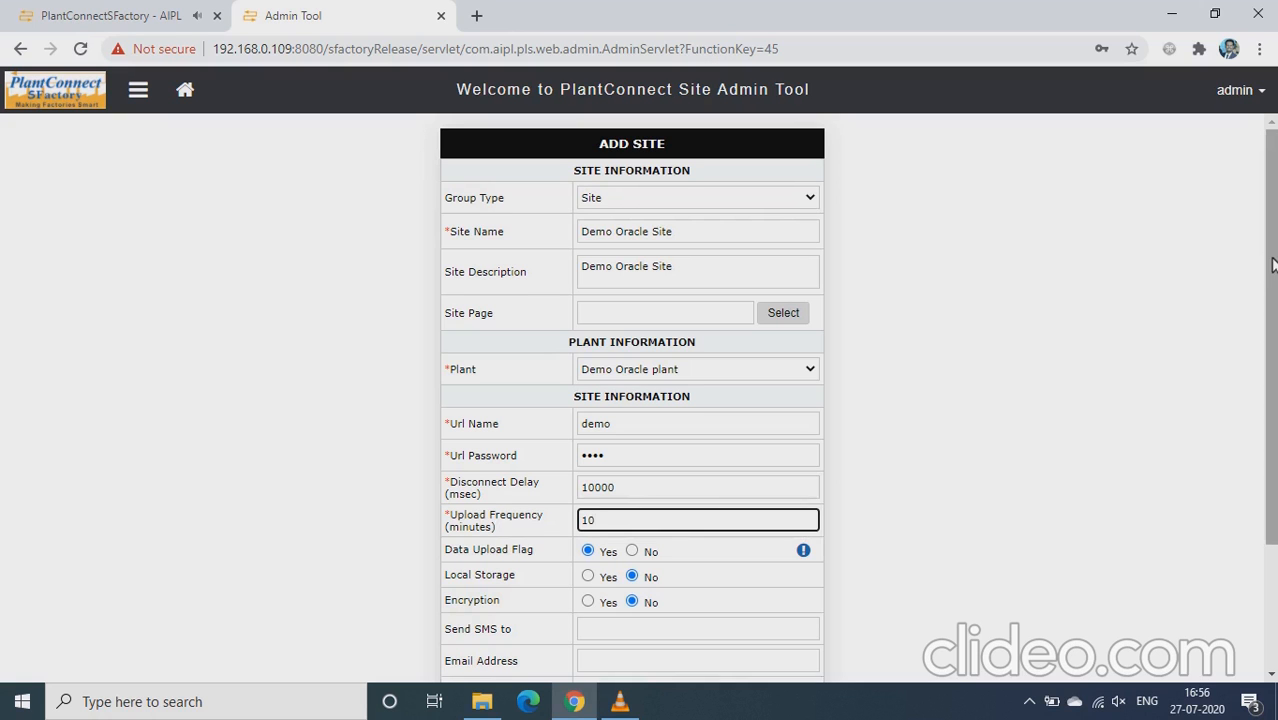
{"action": "scroll", "coordinate": [1268, 266], "scroll_direction": "down", "scroll_amount": 2}
{"action": "left_click_drag", "start_coordinate": [1273, 356], "coordinate": [1271, 369]}
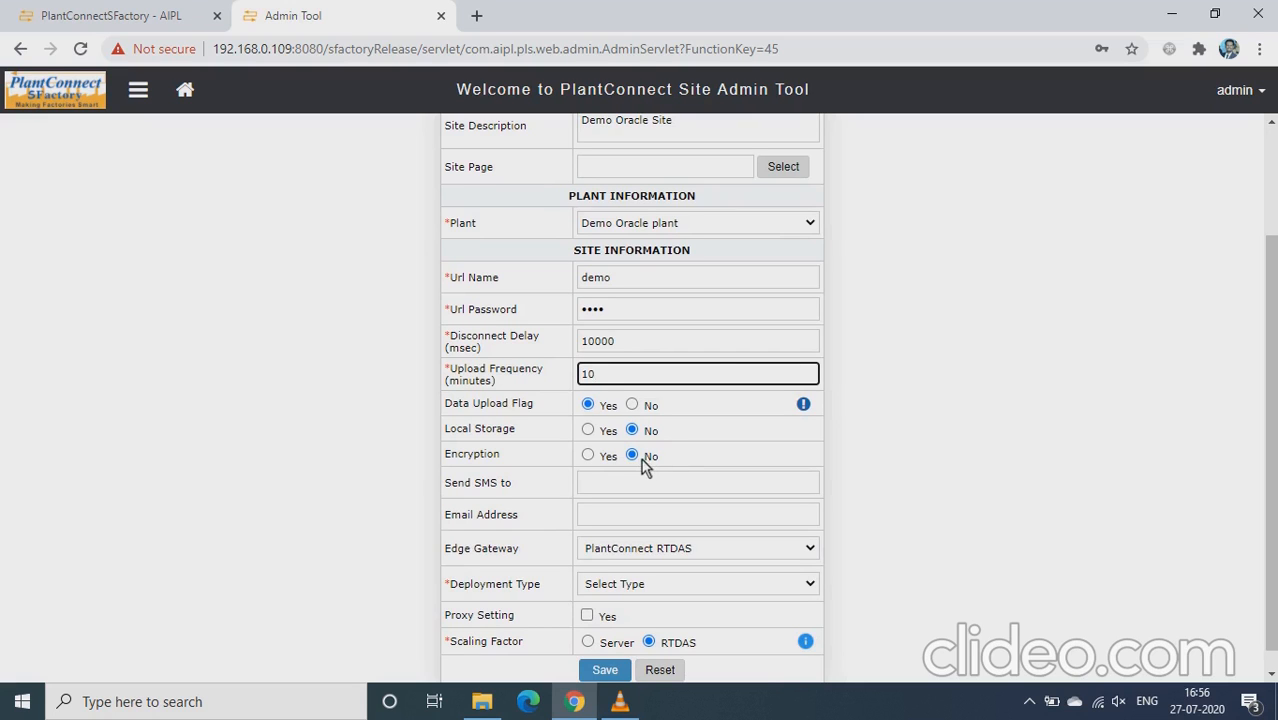
{"action": "left_click", "coordinate": [587, 435]}
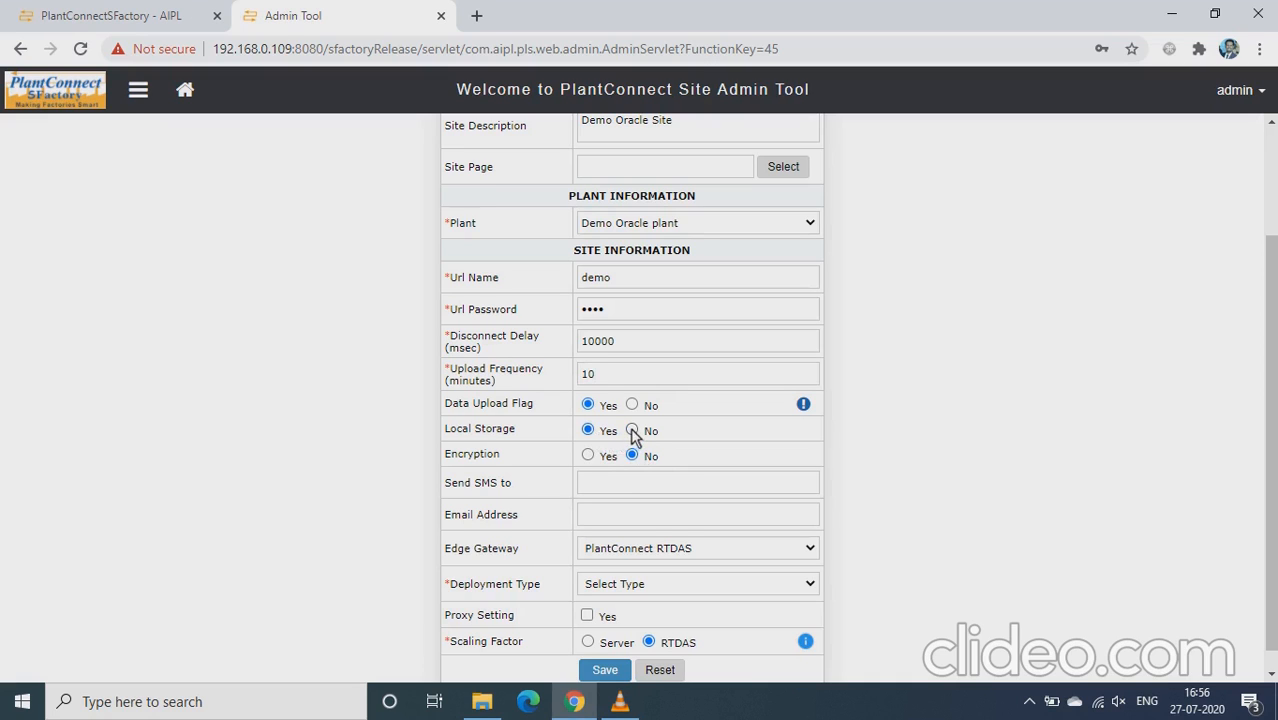
{"action": "left_click", "coordinate": [632, 431]}
{"action": "scroll", "coordinate": [1270, 450], "scroll_direction": "down", "scroll_amount": 1}
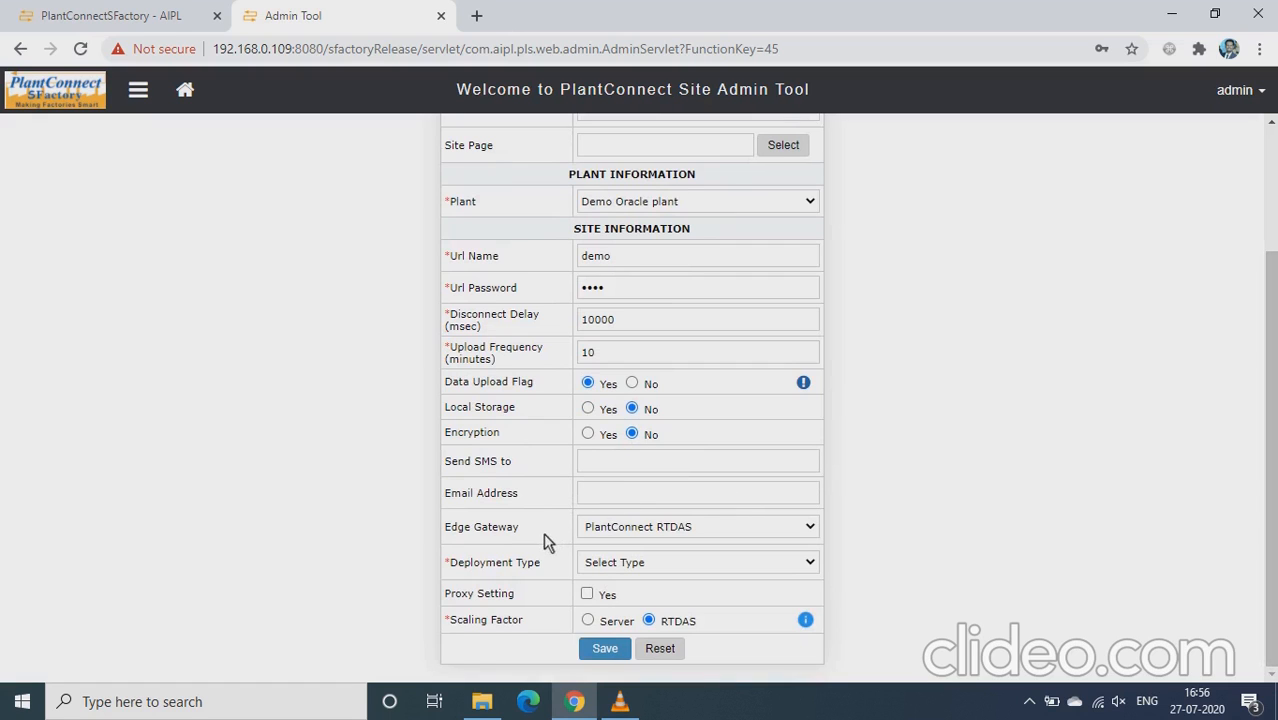
{"action": "left_click", "coordinate": [686, 530]}
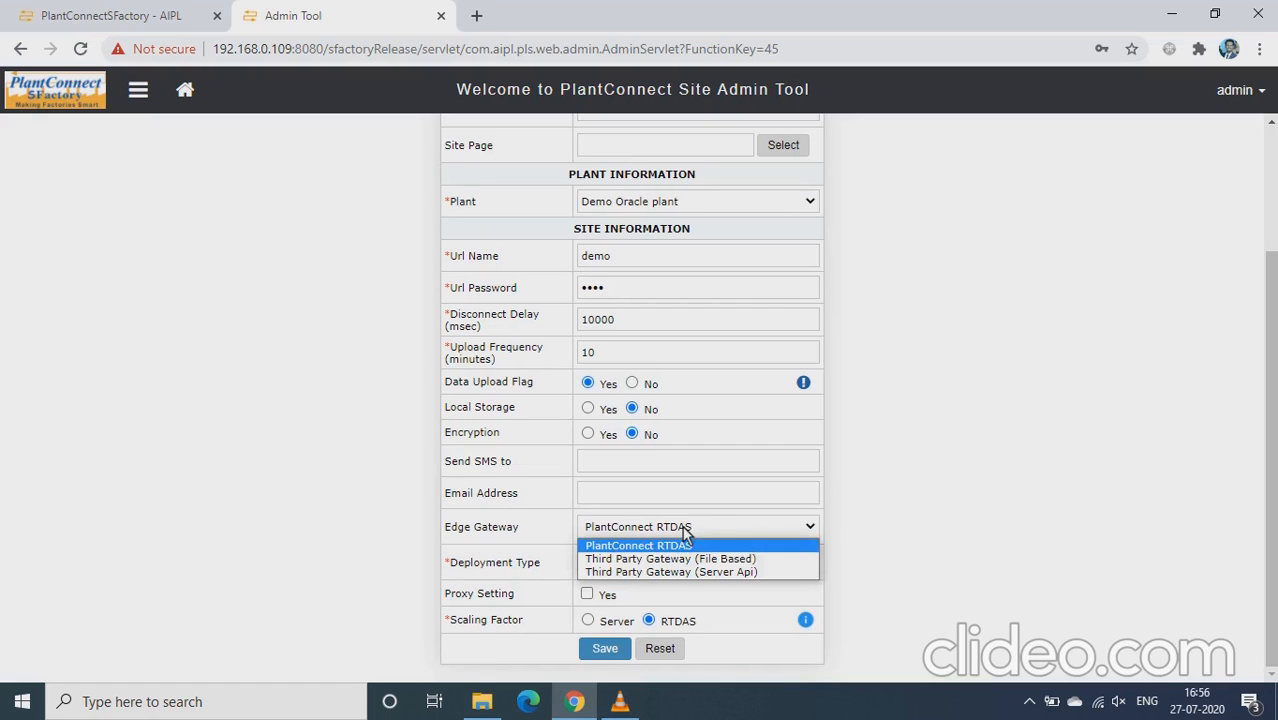
Step: Keep PlantConnect RTDAS, choose 'Server and Edge Gateway on same machine' deployment, and save Demo Oracle Site
{"action": "left_click", "coordinate": [684, 546]}
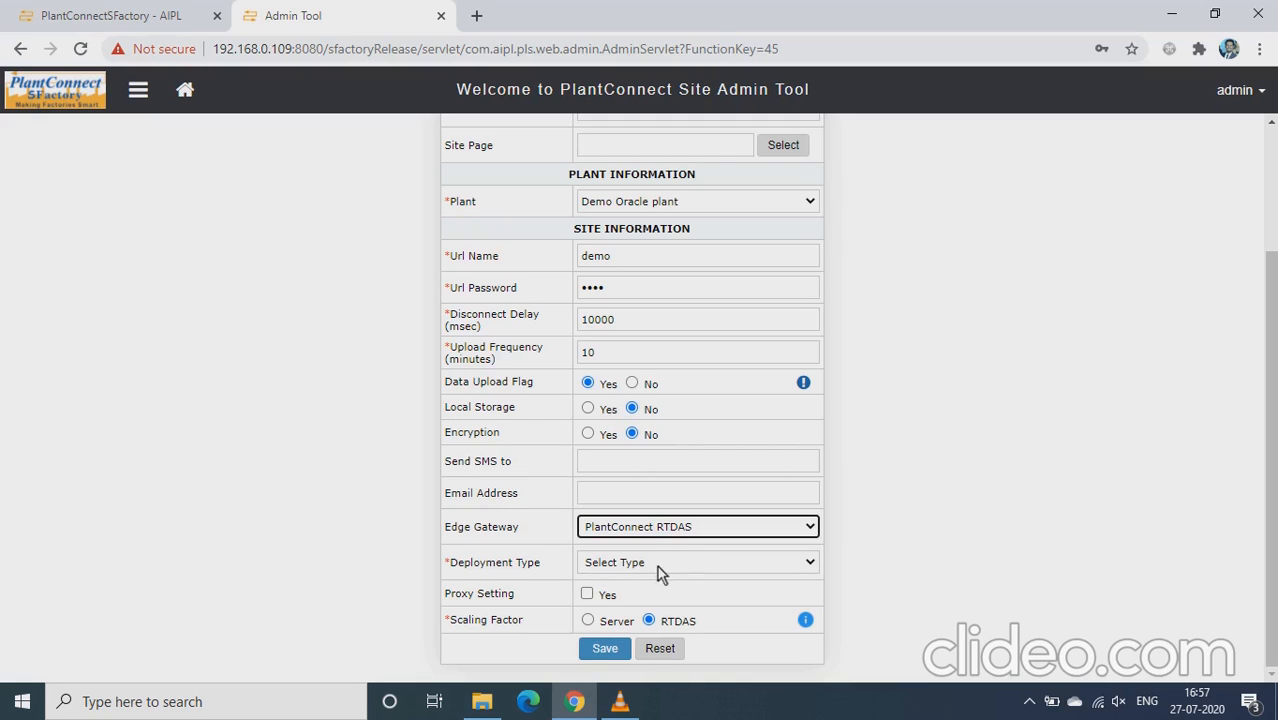
{"action": "left_click", "coordinate": [658, 567]}
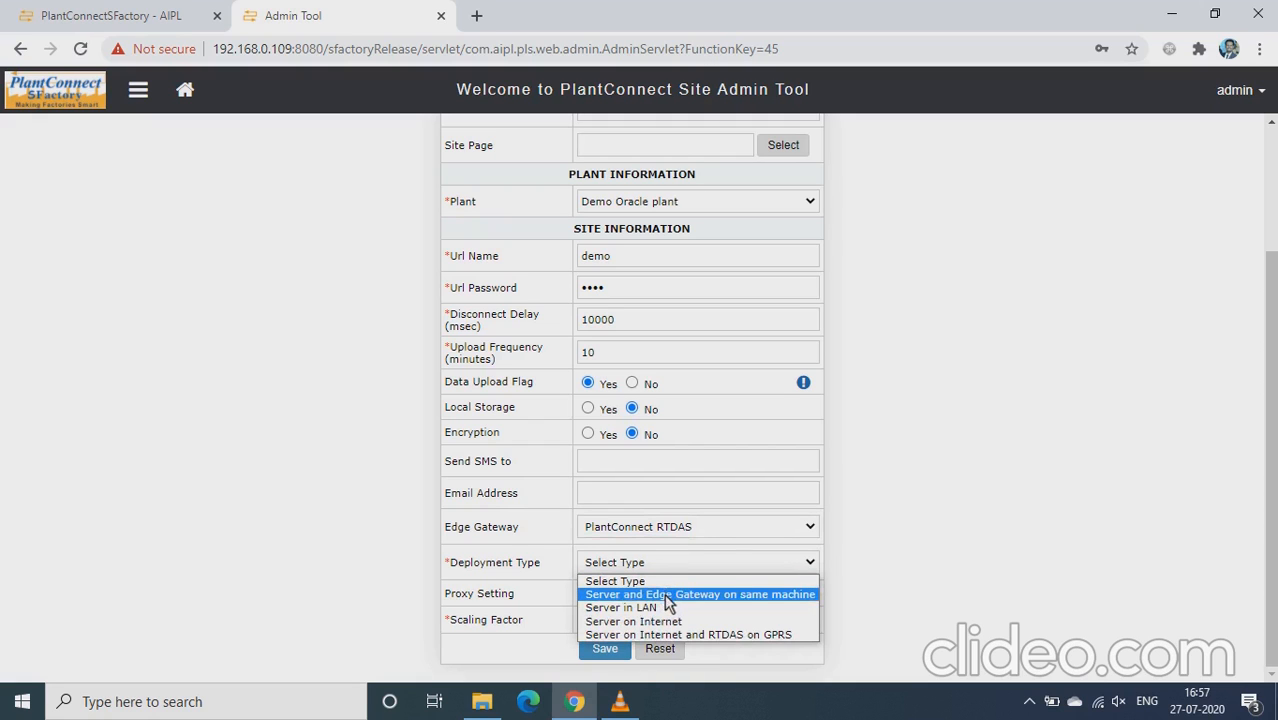
{"action": "left_click", "coordinate": [668, 596]}
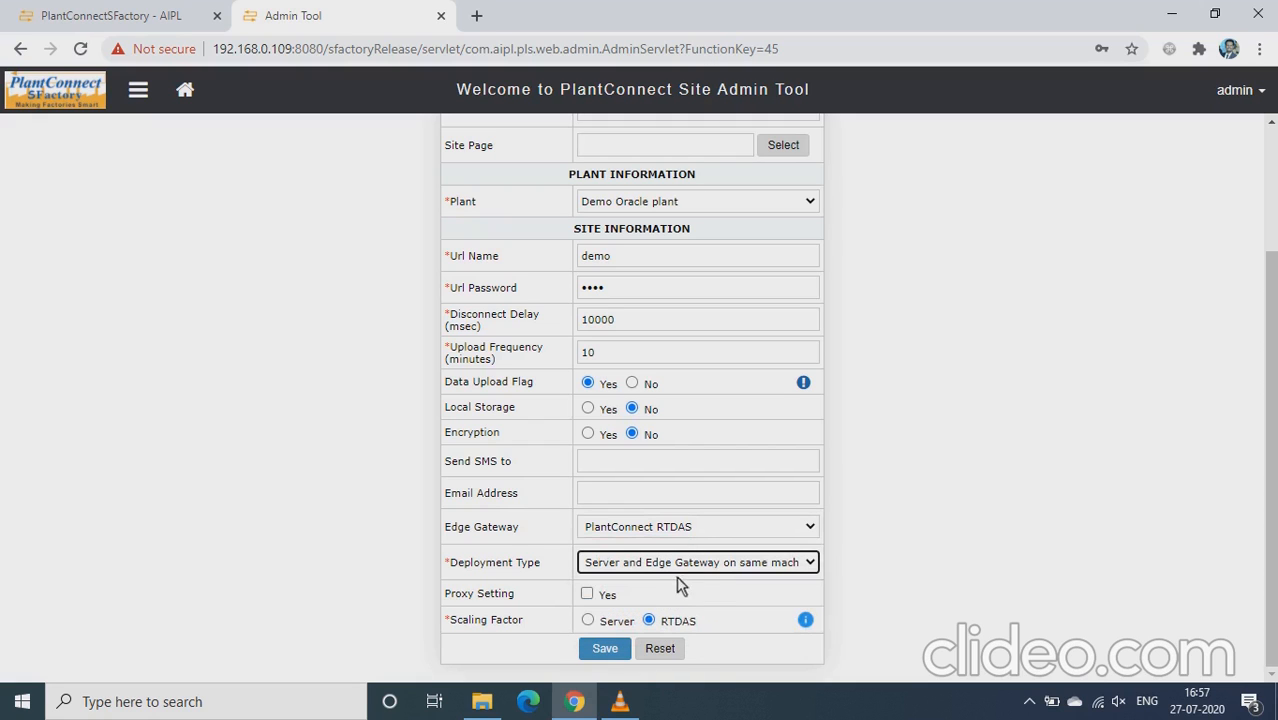
{"action": "left_click", "coordinate": [701, 574]}
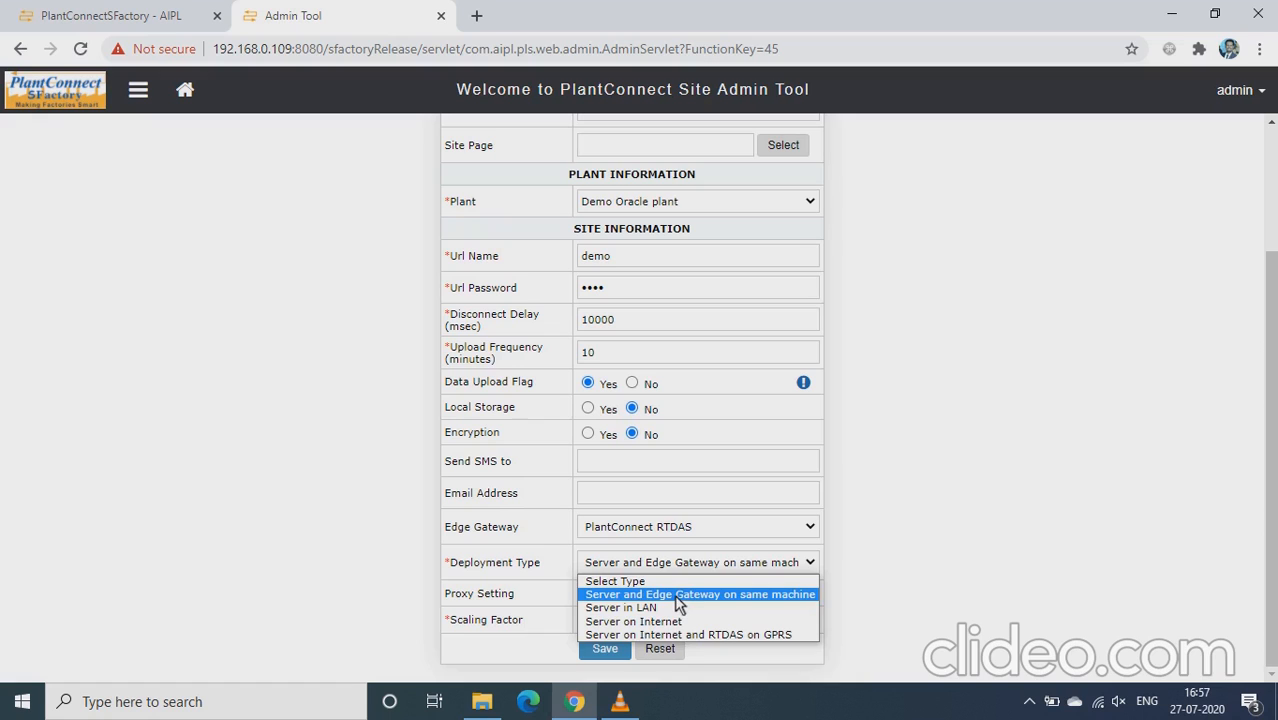
{"action": "left_click", "coordinate": [678, 596]}
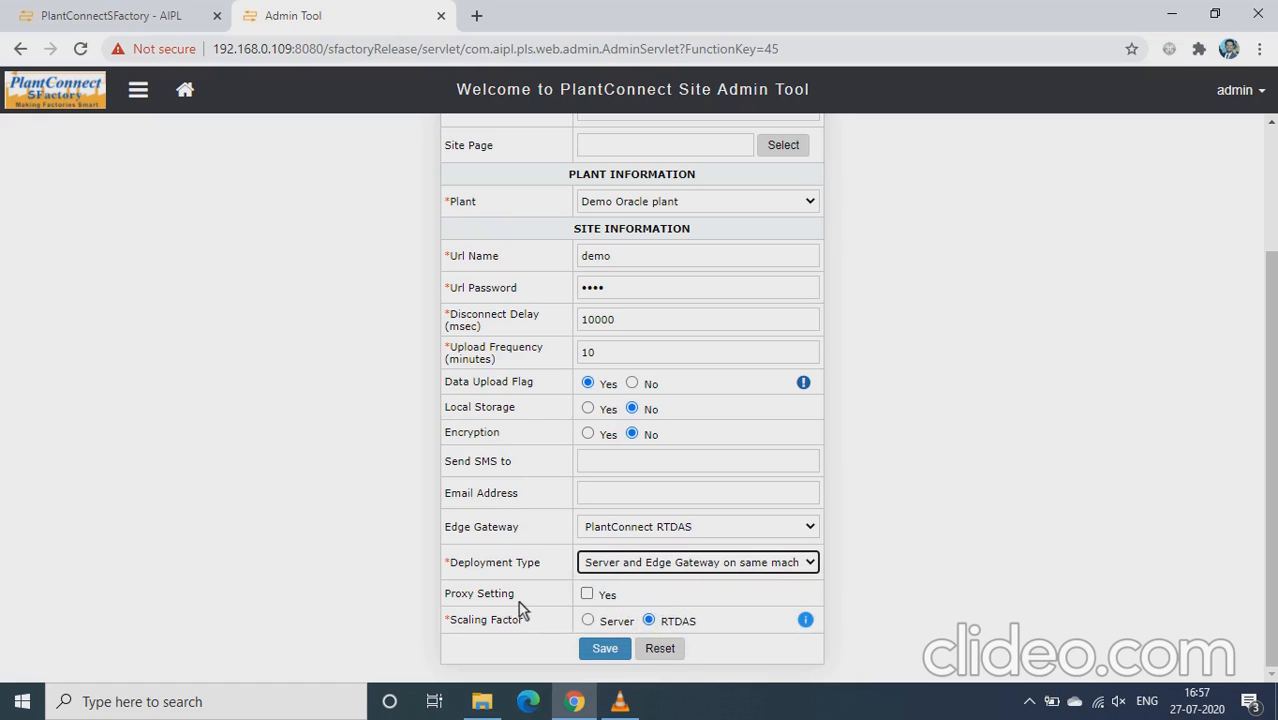
{"action": "left_click", "coordinate": [604, 650]}
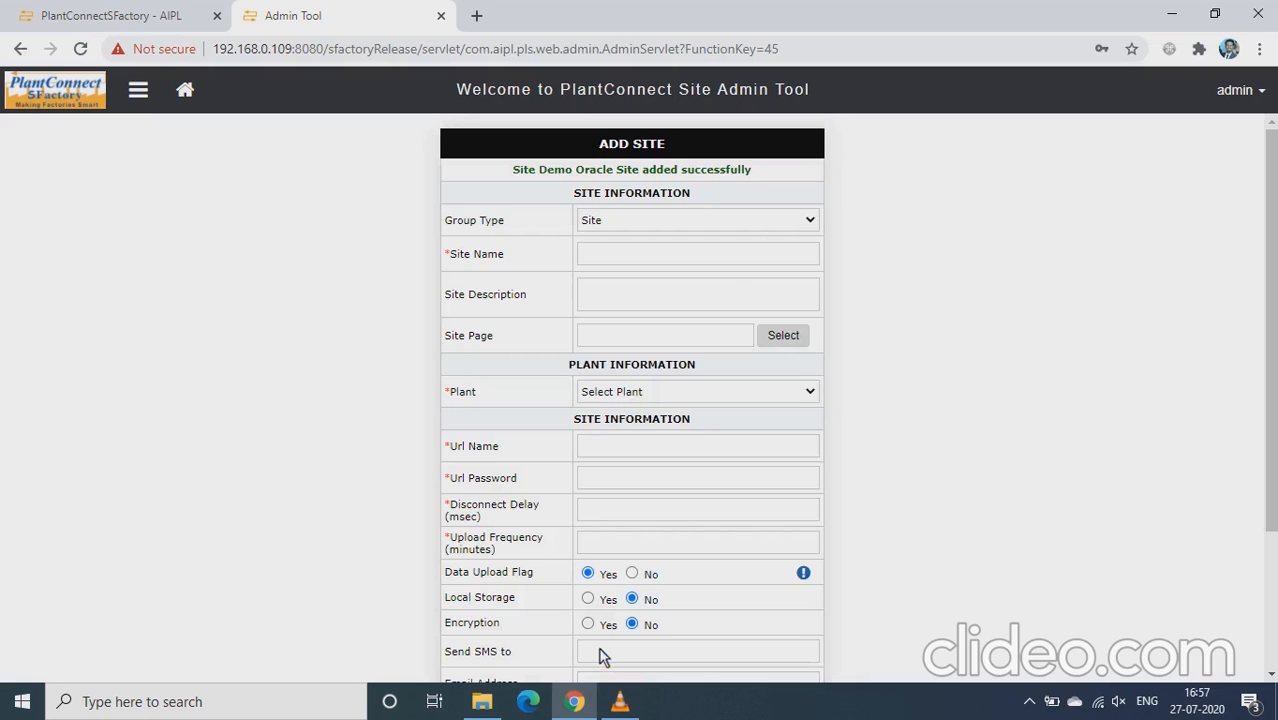